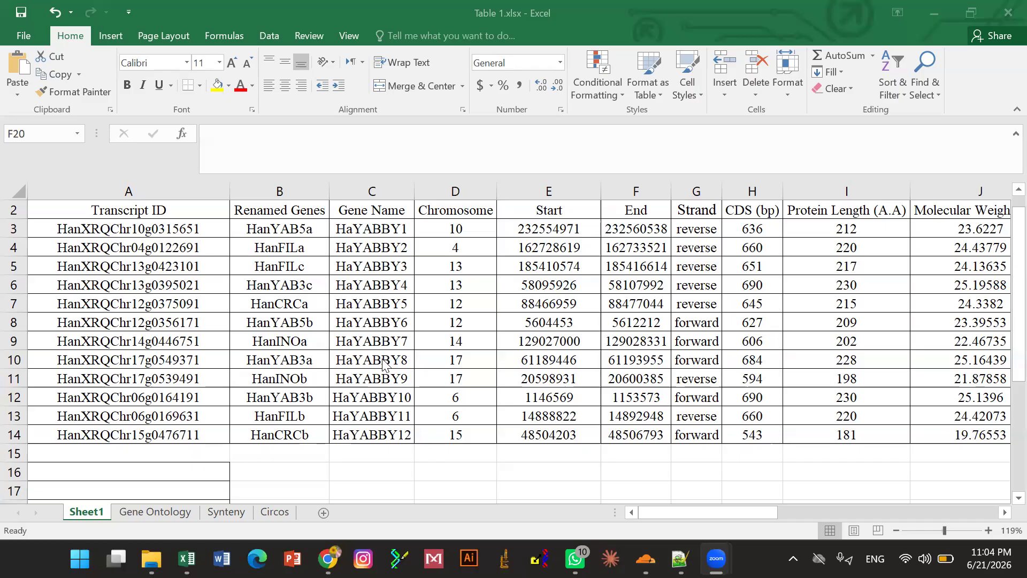
- Switch to Chrome and open the BLAST search for the Vicia faba v1.1 genome from the Phytozome home page
{"action": "left_click", "coordinate": [328, 558]}
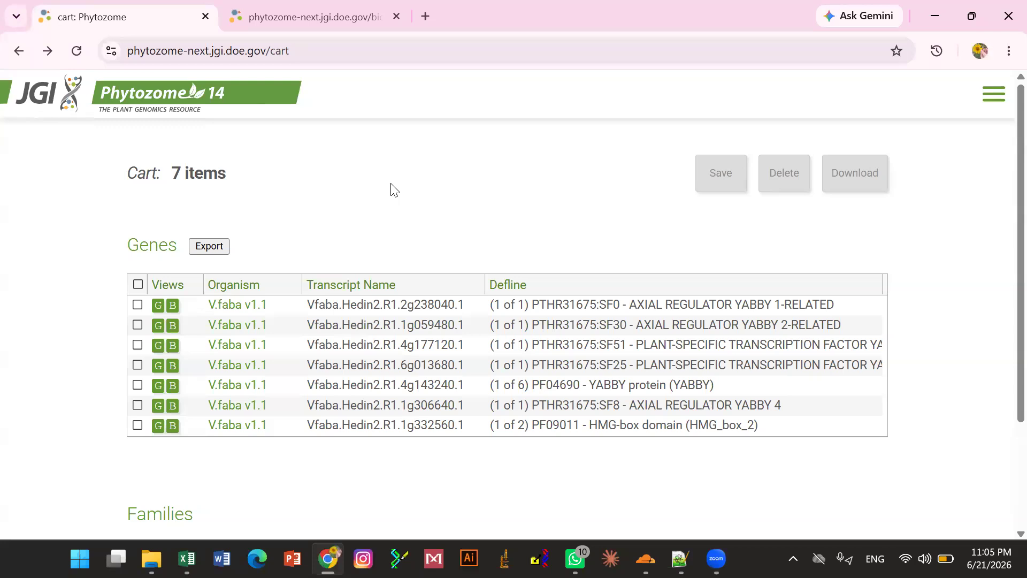
{"action": "scroll", "coordinate": [201, 289], "scroll_direction": "left", "scroll_amount": 5}
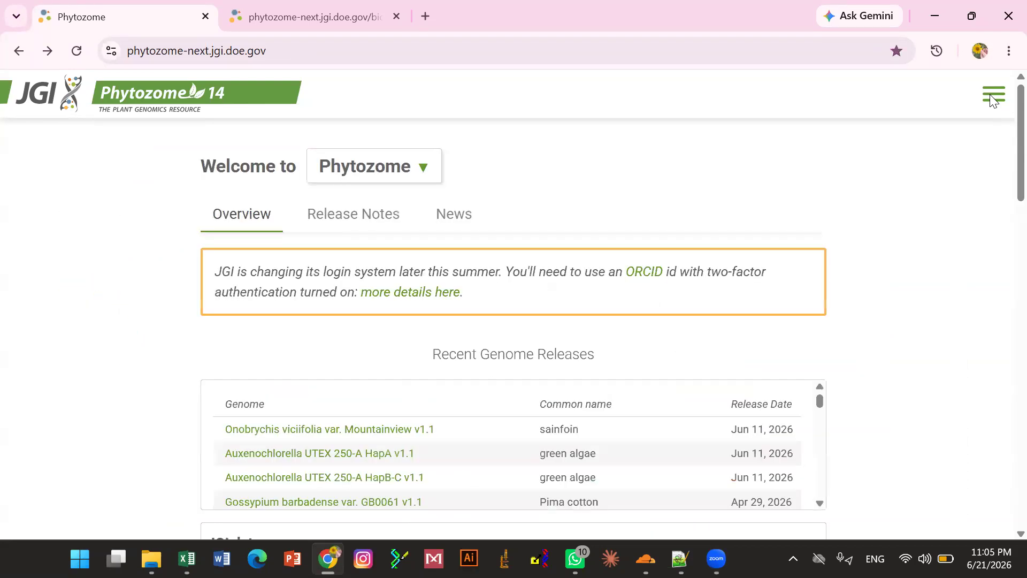
{"action": "left_click", "coordinate": [991, 95]}
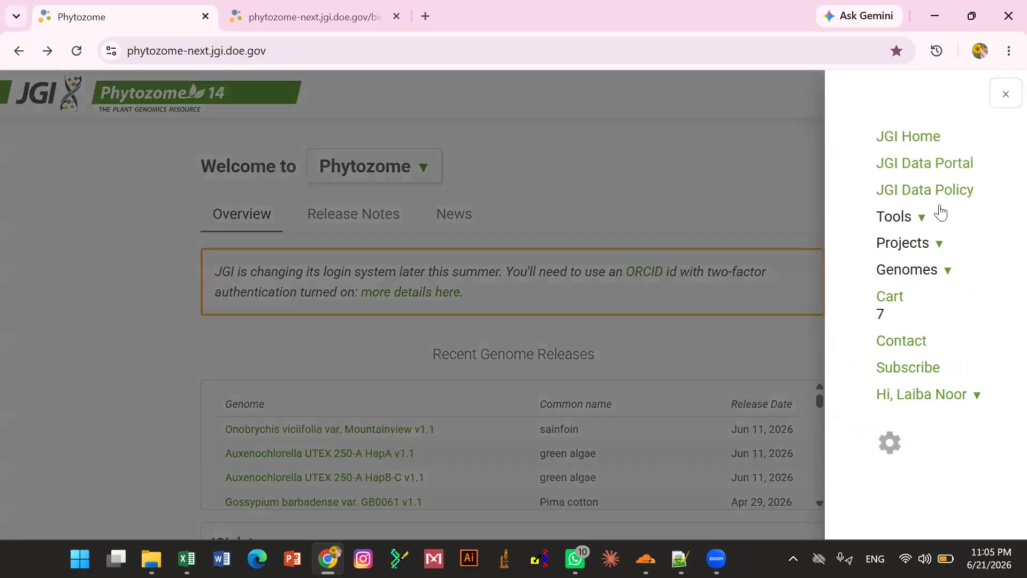
{"action": "left_click", "coordinate": [899, 275]}
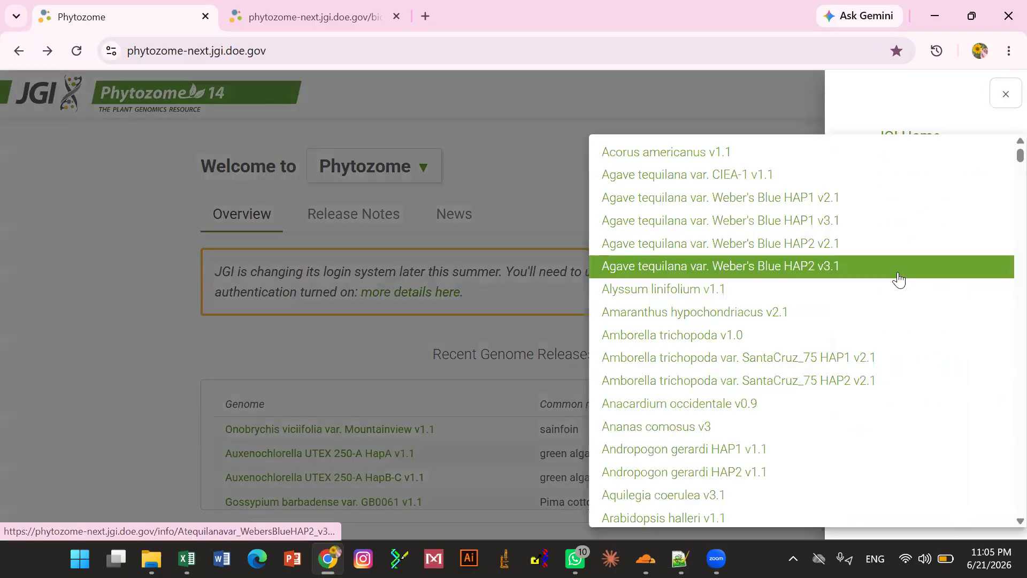
{"action": "scroll", "coordinate": [899, 278], "scroll_direction": "down", "scroll_amount": 20}
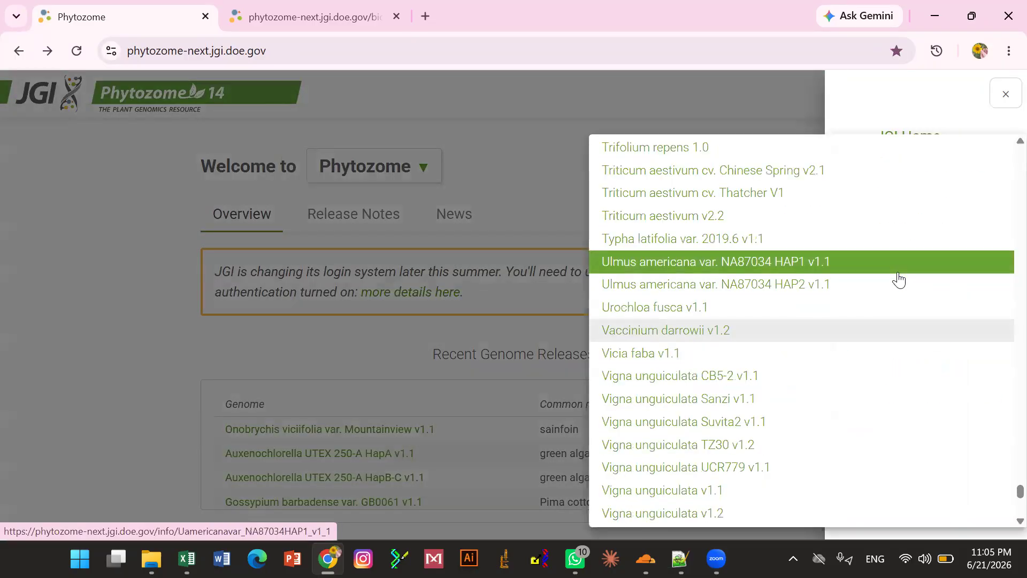
{"action": "left_click", "coordinate": [673, 349]}
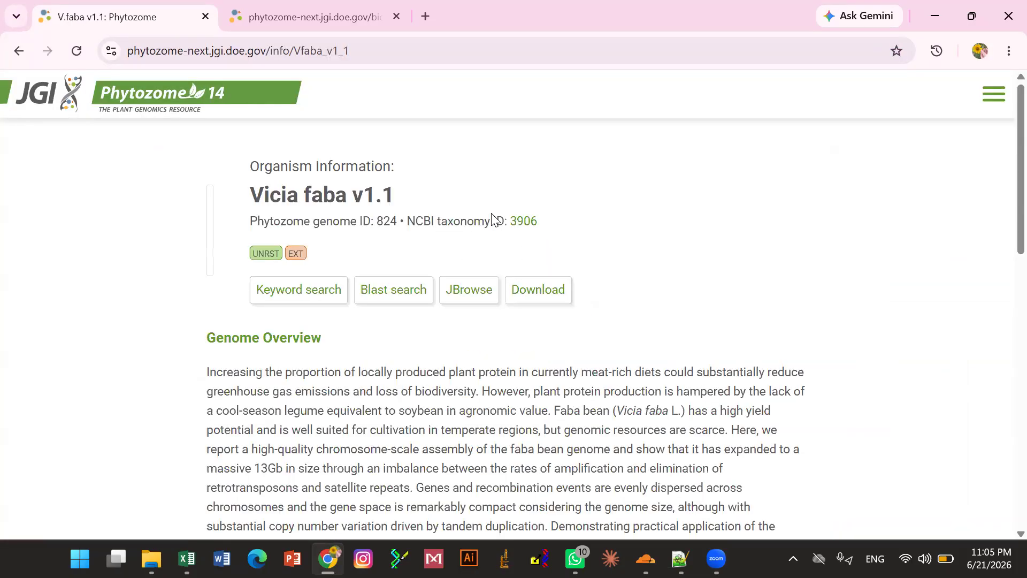
{"action": "left_click", "coordinate": [397, 294]}
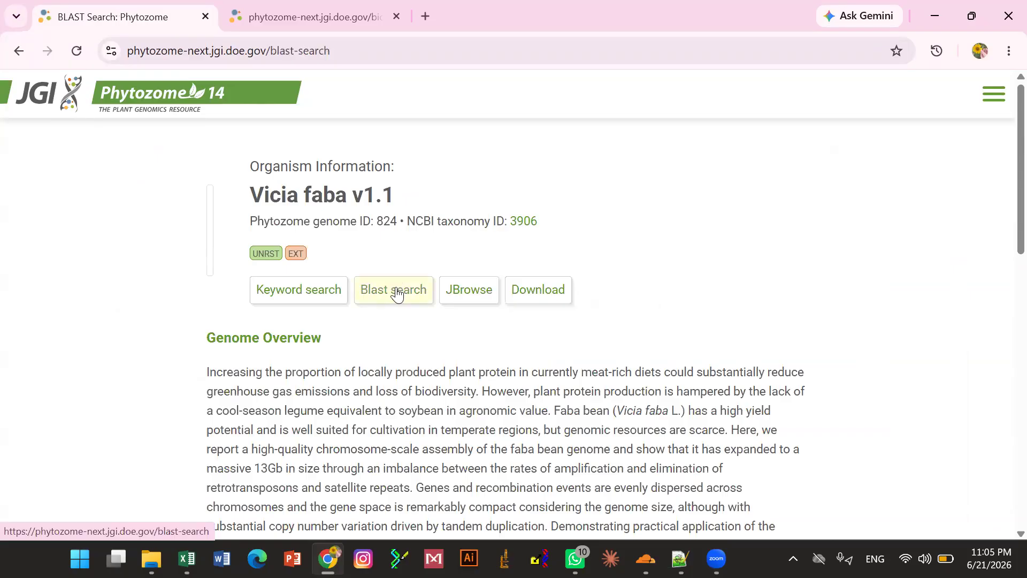
{"action": "left_click", "coordinate": [317, 285]}
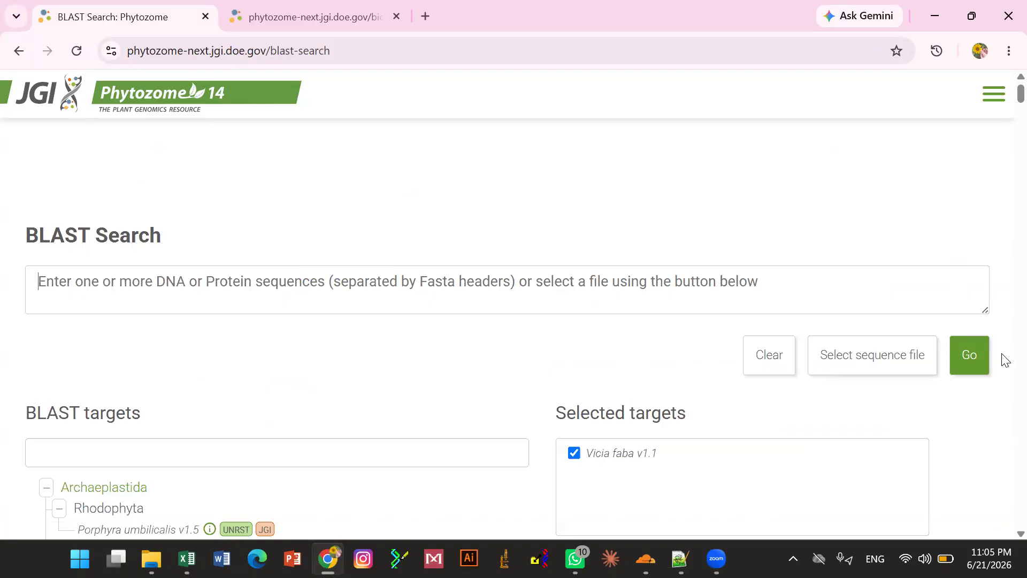
- Open the cart, select every listed V.faba v1.1 gene and request their download as genes
{"action": "left_click", "coordinate": [993, 94]}
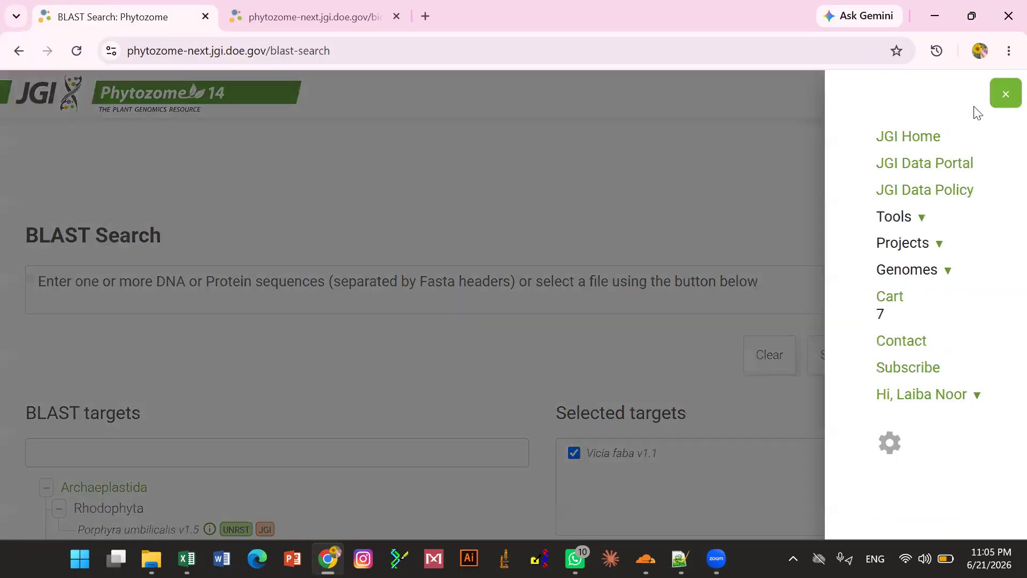
{"action": "left_click", "coordinate": [897, 303]}
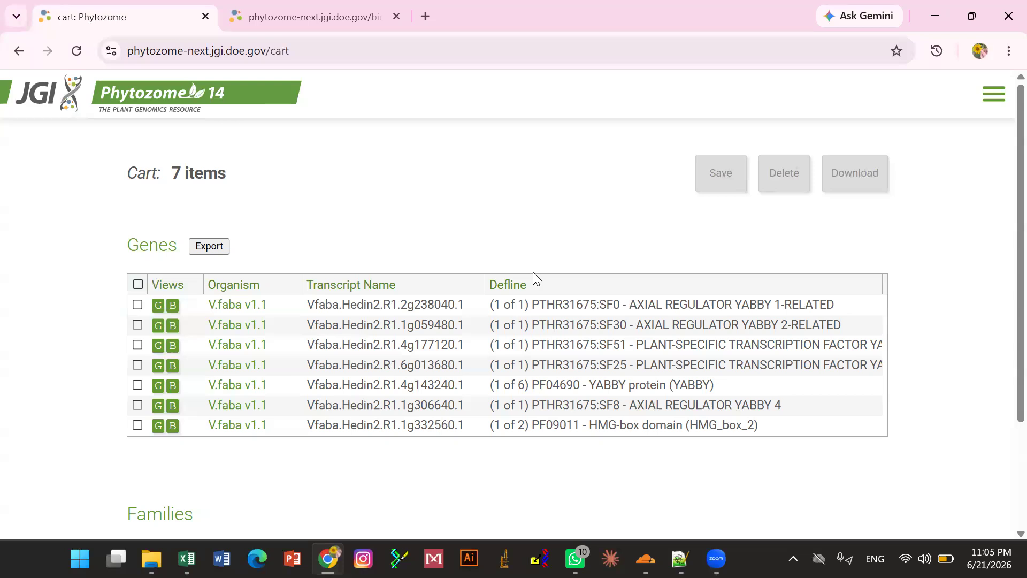
{"action": "scroll", "coordinate": [533, 272], "scroll_direction": "down", "scroll_amount": 1}
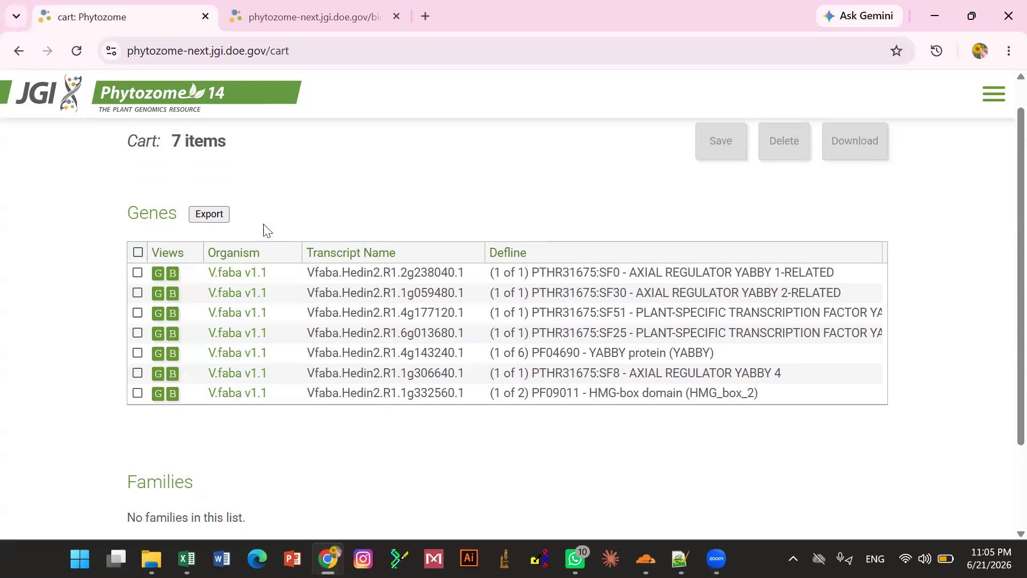
{"action": "left_click", "coordinate": [138, 252]}
{"action": "scroll", "coordinate": [438, 219], "scroll_direction": "up", "scroll_amount": 1}
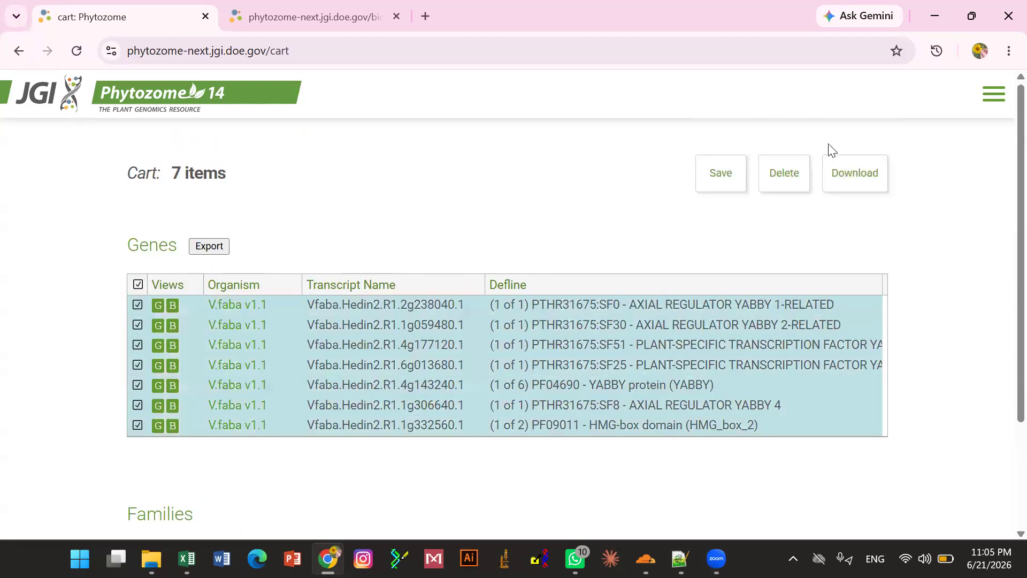
{"action": "left_click", "coordinate": [857, 165]}
{"action": "left_click", "coordinate": [450, 279]}
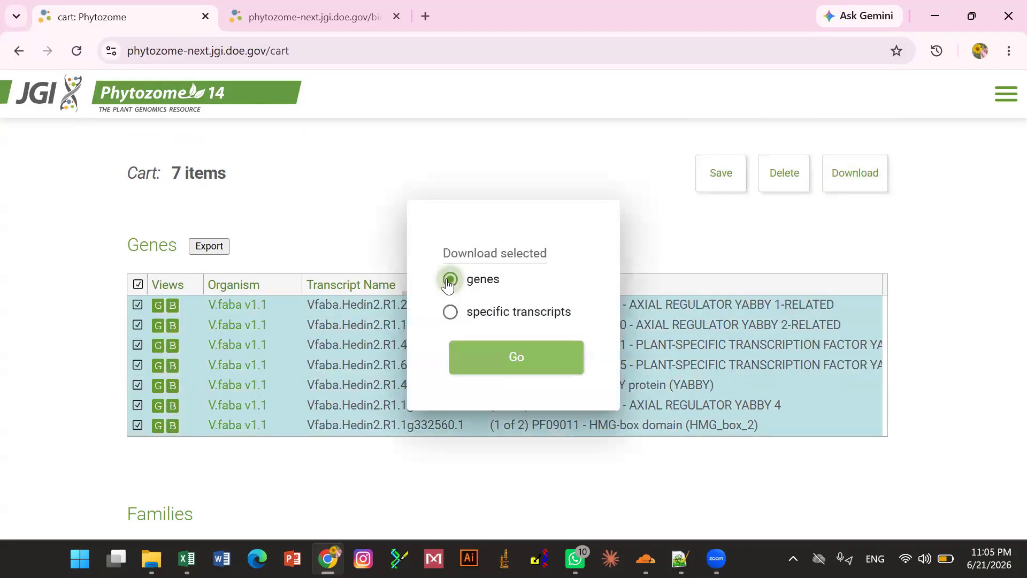
{"action": "left_click", "coordinate": [496, 355]}
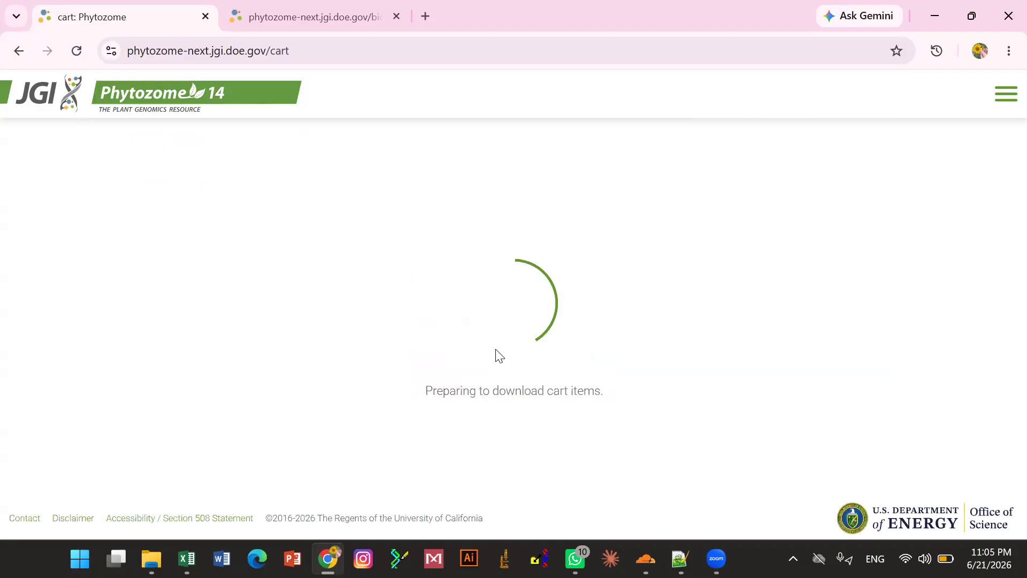
- Look over the peptide sequences and try to export all results to a file as FASTA, cancelling the save
{"action": "scroll", "coordinate": [496, 354], "scroll_direction": "down", "scroll_amount": 1}
{"action": "scroll", "coordinate": [496, 354], "scroll_direction": "up", "scroll_amount": 1}
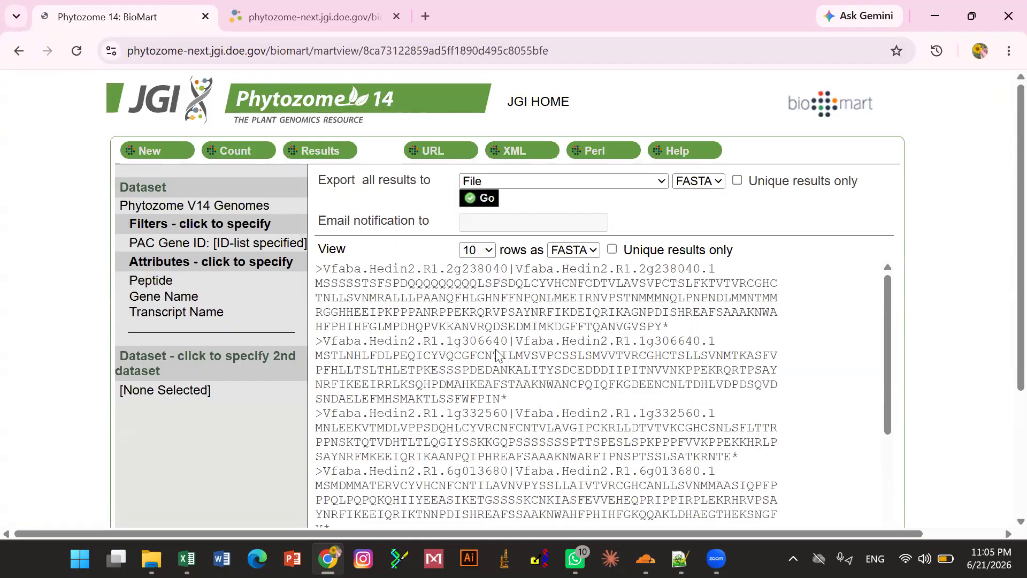
{"action": "scroll", "coordinate": [383, 300], "scroll_direction": "down", "scroll_amount": 1}
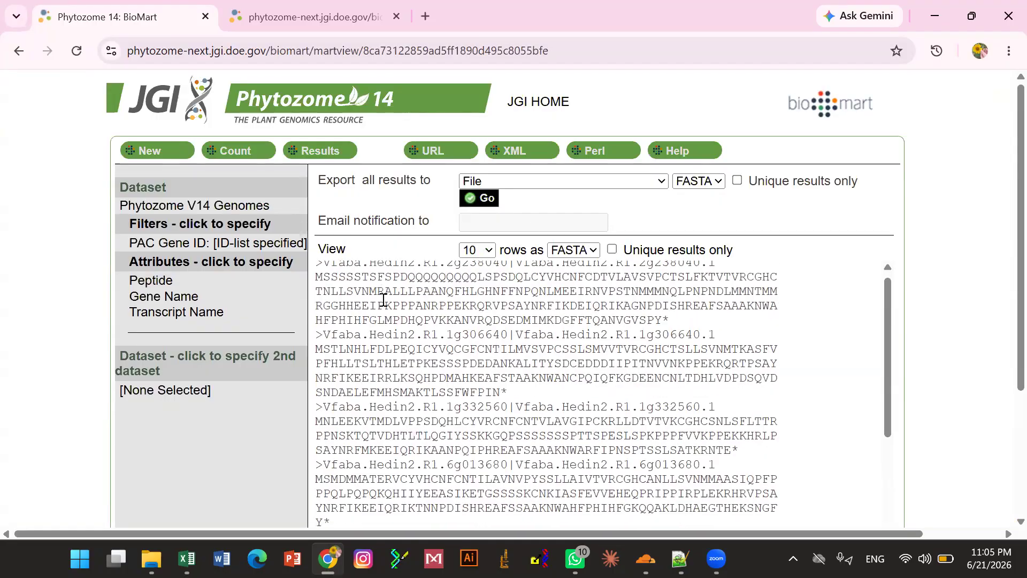
{"action": "scroll", "coordinate": [383, 300], "scroll_direction": "up", "scroll_amount": 1}
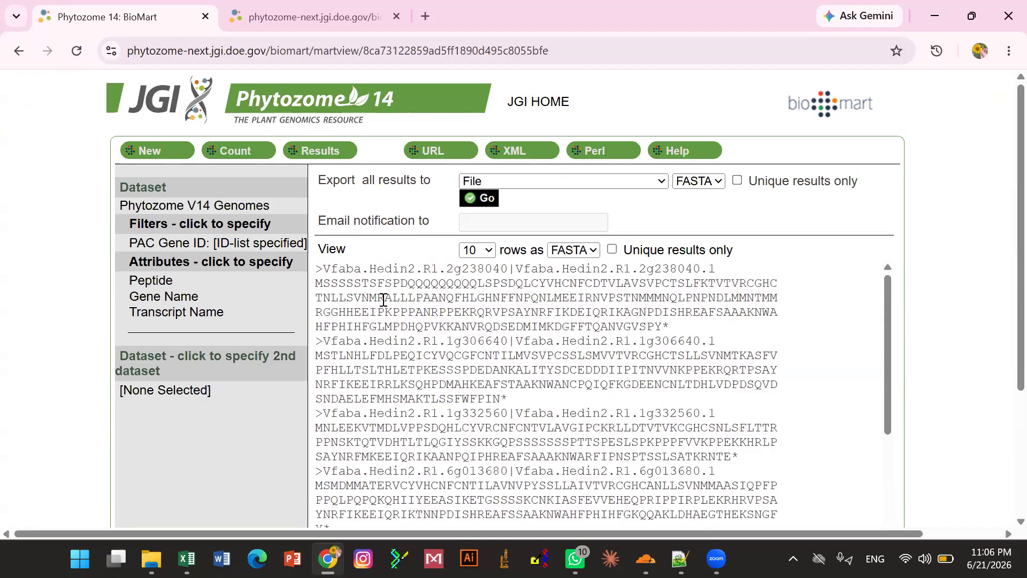
{"action": "left_click", "coordinate": [316, 156]}
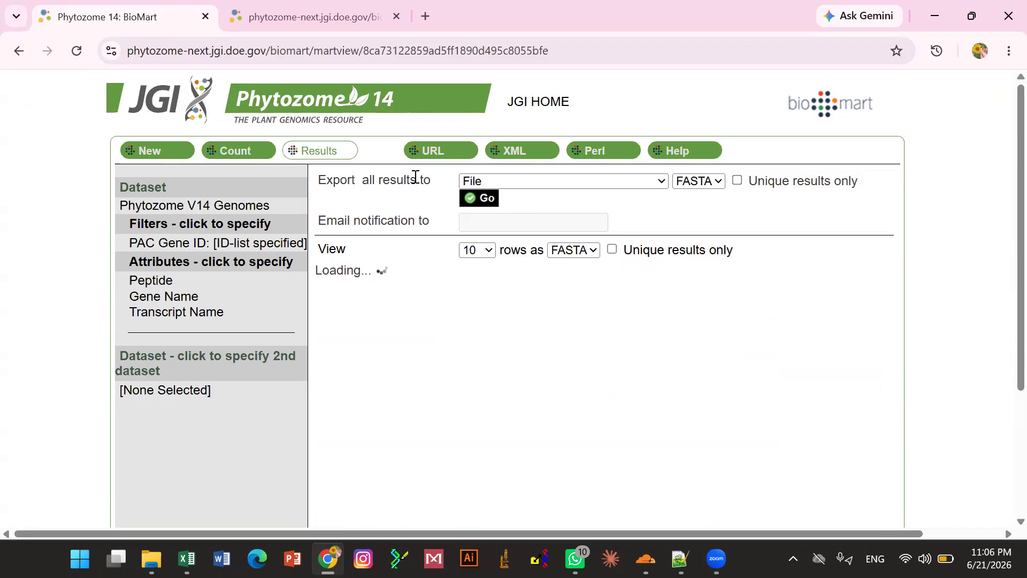
{"action": "left_click", "coordinate": [487, 199]}
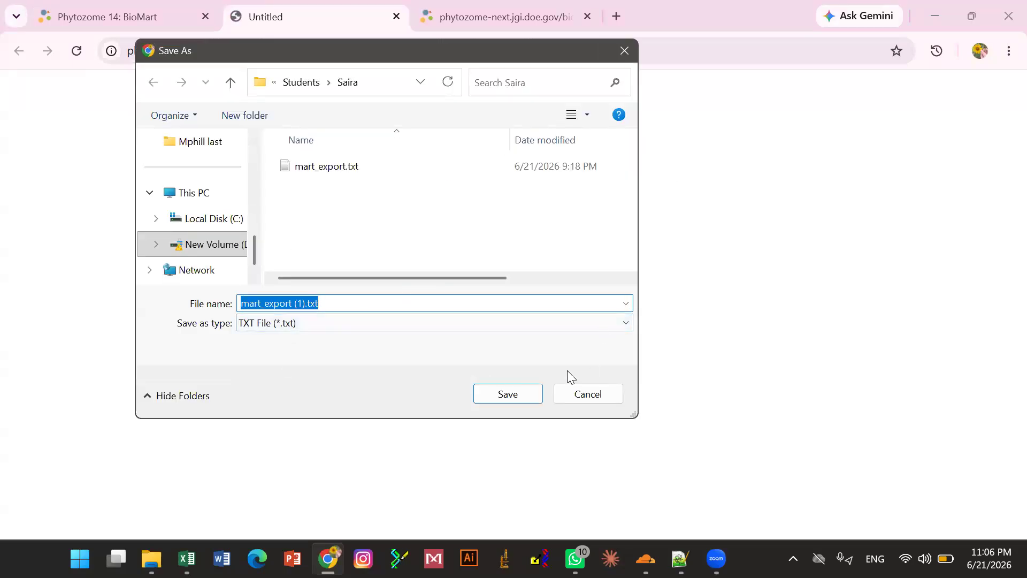
{"action": "left_click", "coordinate": [583, 398]}
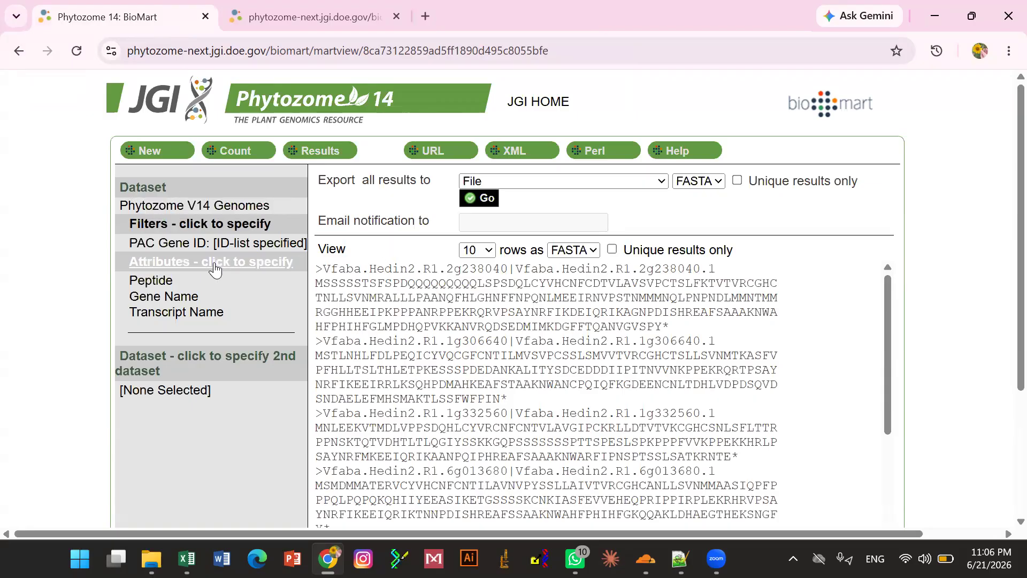
- Set the BioMart sequence attribute to Coding Sequence and display the results
{"action": "left_click", "coordinate": [196, 268]}
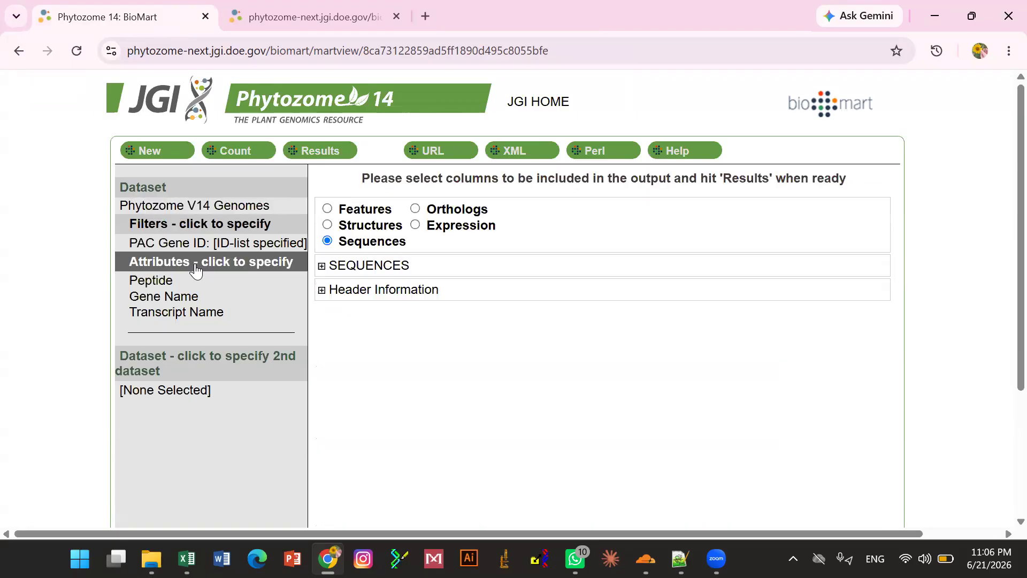
{"action": "left_click", "coordinate": [322, 266]}
{"action": "scroll", "coordinate": [508, 356], "scroll_direction": "down", "scroll_amount": 2}
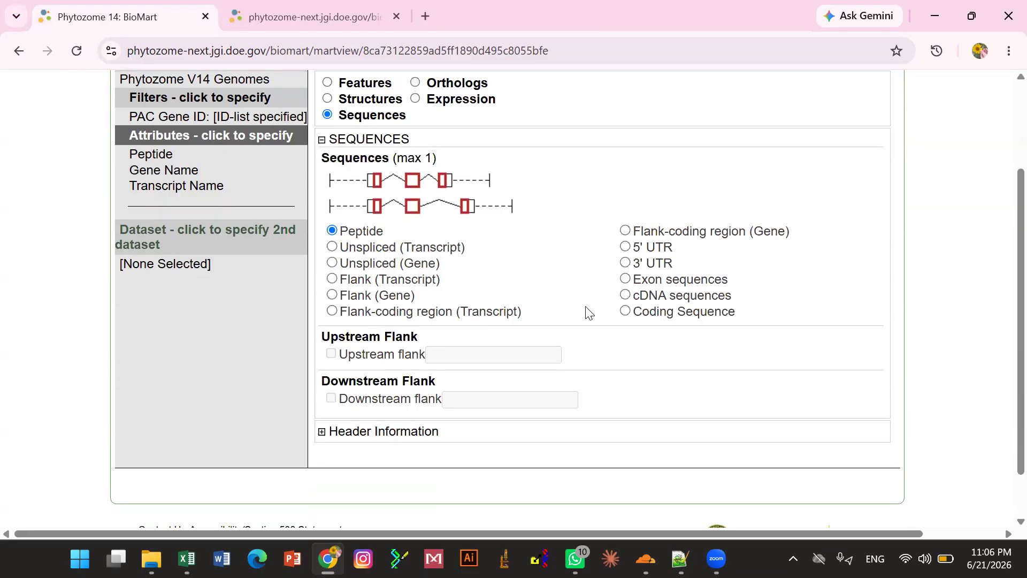
{"action": "left_click", "coordinate": [626, 312]}
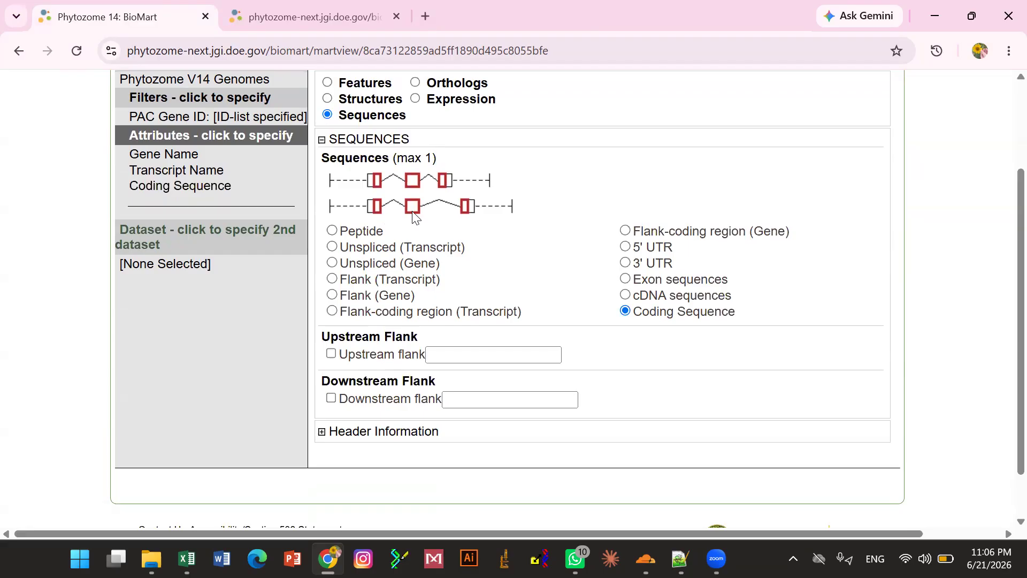
{"action": "scroll", "coordinate": [572, 298], "scroll_direction": "down", "scroll_amount": 1}
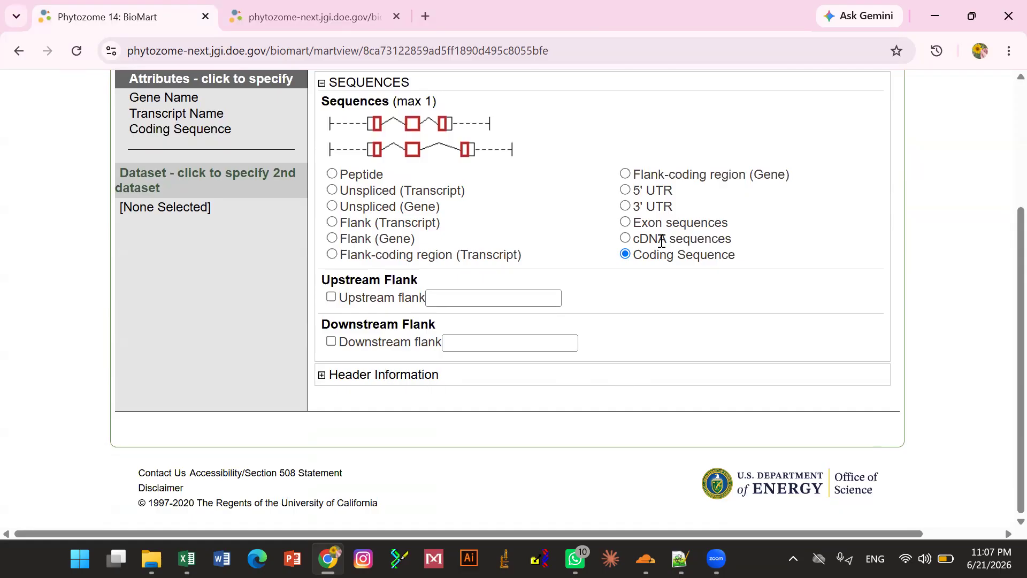
{"action": "scroll", "coordinate": [662, 241], "scroll_direction": "up", "scroll_amount": 3}
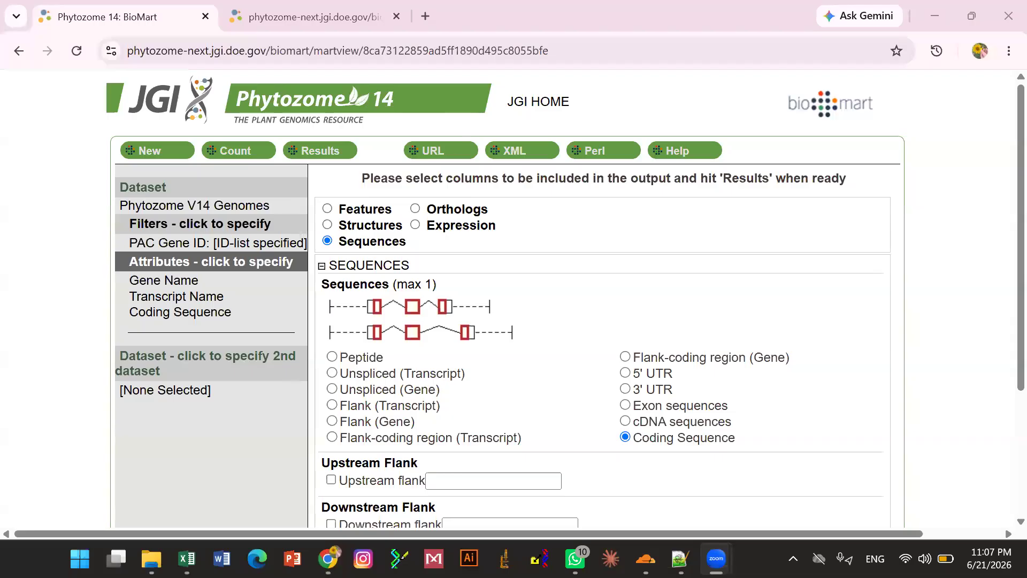
{"action": "left_click", "coordinate": [312, 152]}
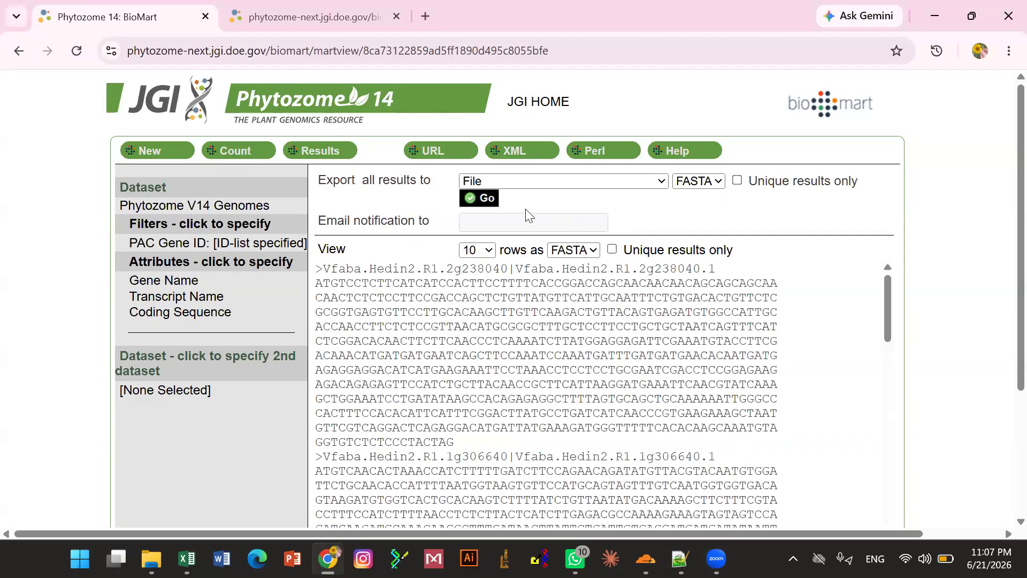
- Try to export all coding sequence results to a FASTA text file, replacing the default file name with CDS, and cancel the save
{"action": "left_click", "coordinate": [480, 206]}
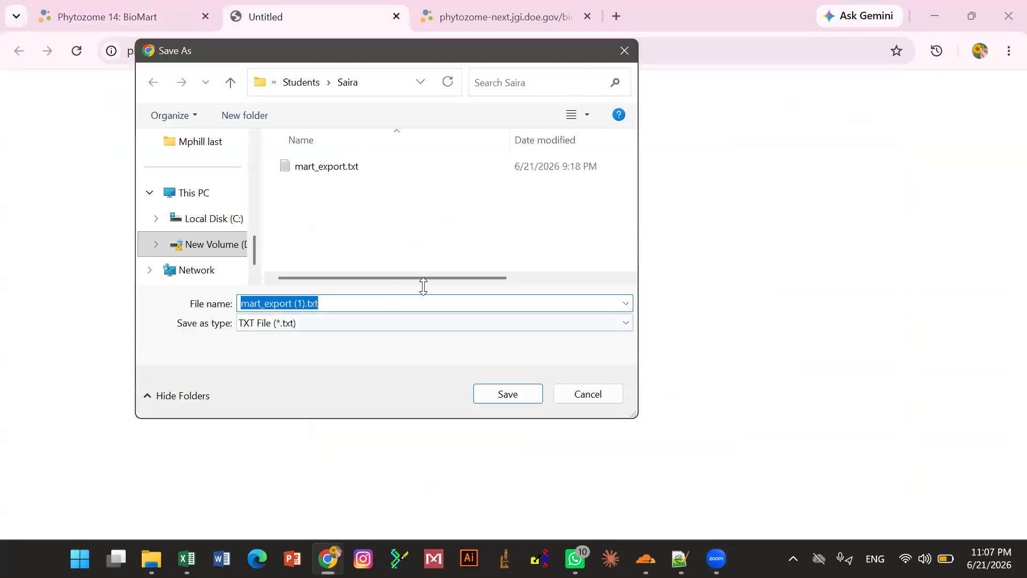
{"action": "left_click", "coordinate": [303, 304]}
{"action": "key", "text": "BackSpace"}
{"action": "key", "text": "BackSpace"}
{"action": "key", "text": "BackSpace"}
{"action": "key", "text": "BackSpace"}
{"action": "key", "text": "BackSpace"}
{"action": "key", "text": "BackSpace"}
{"action": "key", "text": "BackSpace"}
{"action": "key", "text": "BackSpace"}
{"action": "key", "text": "BackSpace"}
{"action": "key", "text": "BackSpace"}
{"action": "key", "text": "BackSpace"}
{"action": "key", "text": "BackSpace"}
{"action": "key", "text": "BackSpace"}
{"action": "key", "text": "BackSpace"}
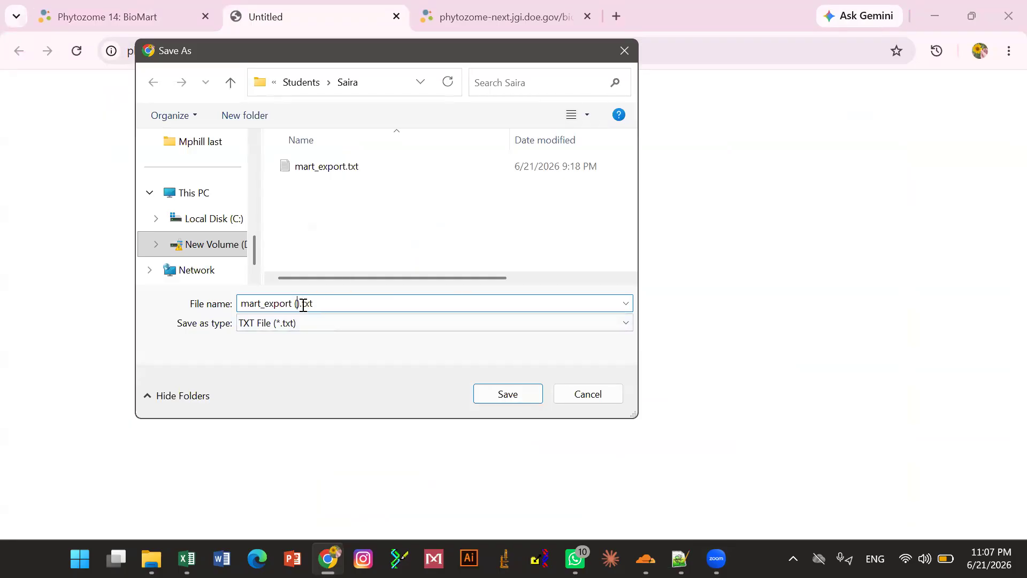
{"action": "key", "text": "Caps_Lock"}
{"action": "type", "text": "CDS"}
{"action": "key", "text": "Caps_Lock"}
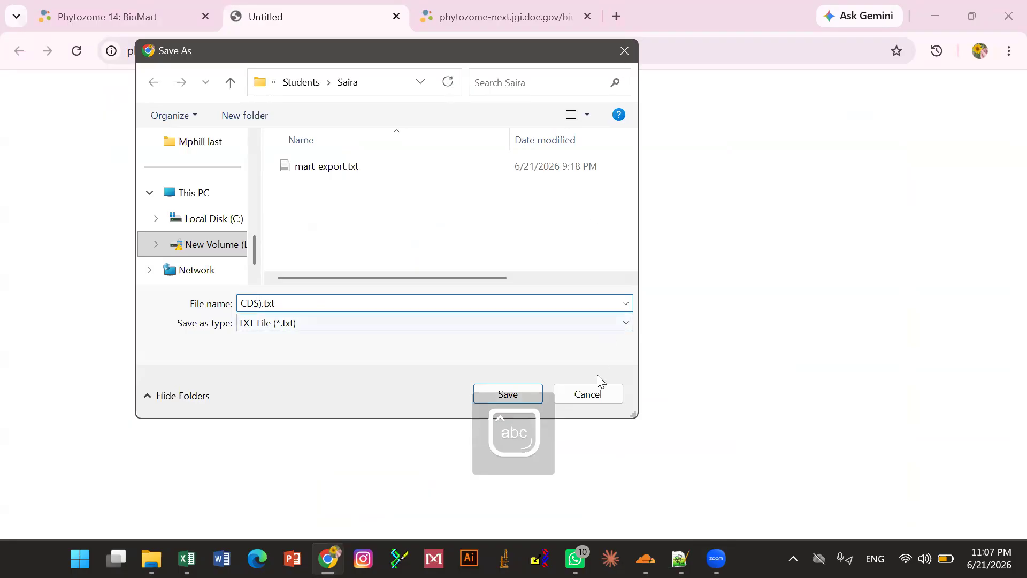
{"action": "left_click", "coordinate": [594, 395]}
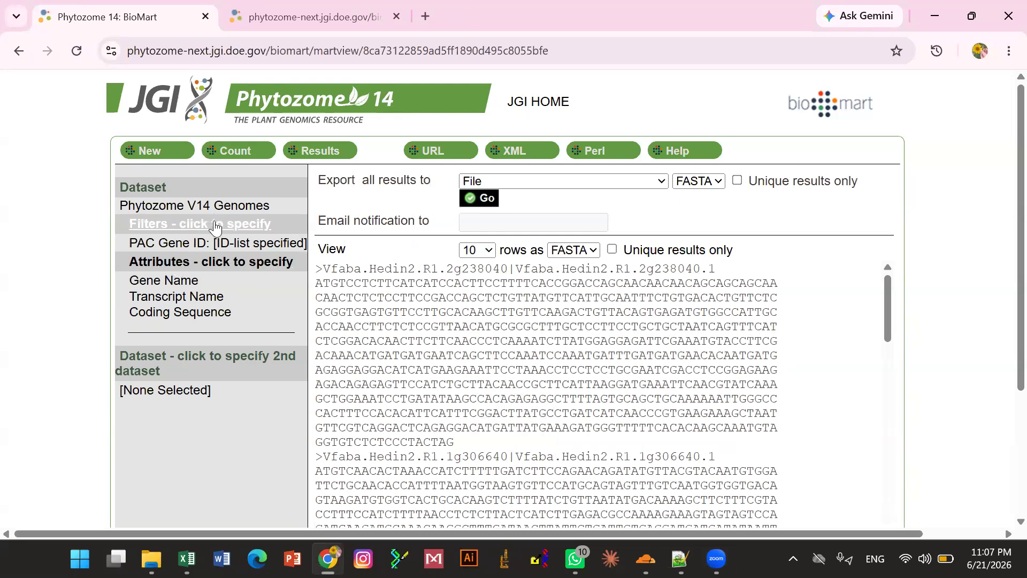
- Change the BioMart sequence attribute to Unspliced (Gene) and display the results
{"action": "left_click", "coordinate": [212, 271]}
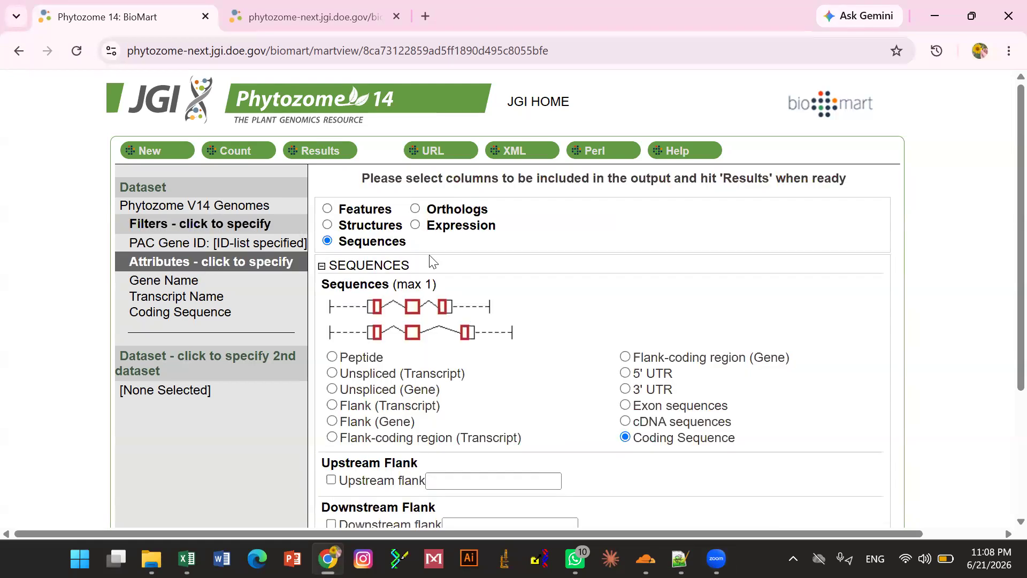
{"action": "scroll", "coordinate": [497, 310], "scroll_direction": "down", "scroll_amount": 3}
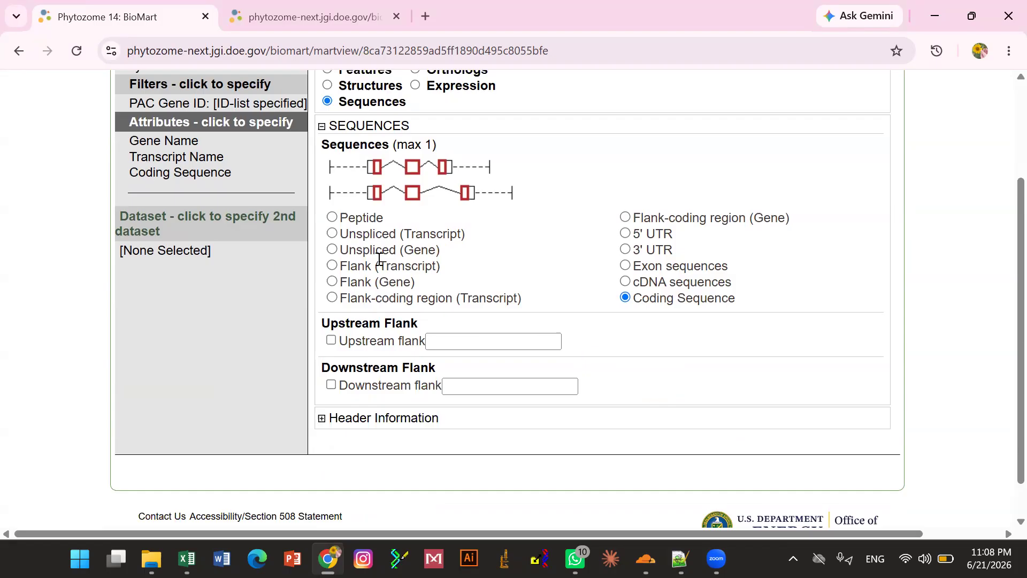
{"action": "left_click", "coordinate": [333, 249]}
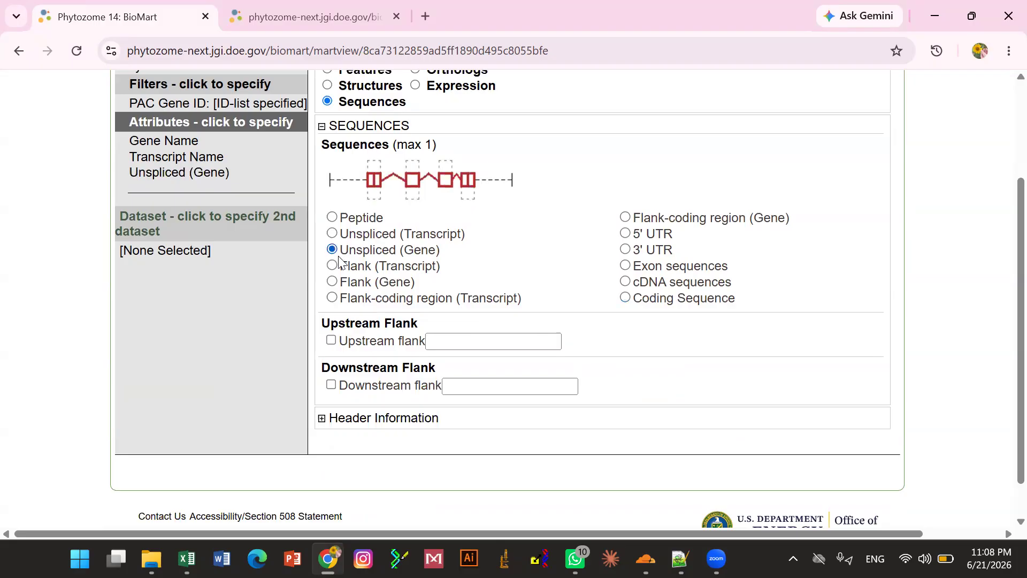
{"action": "scroll", "coordinate": [526, 337], "scroll_direction": "down", "scroll_amount": 1}
{"action": "scroll", "coordinate": [528, 337], "scroll_direction": "up", "scroll_amount": 3}
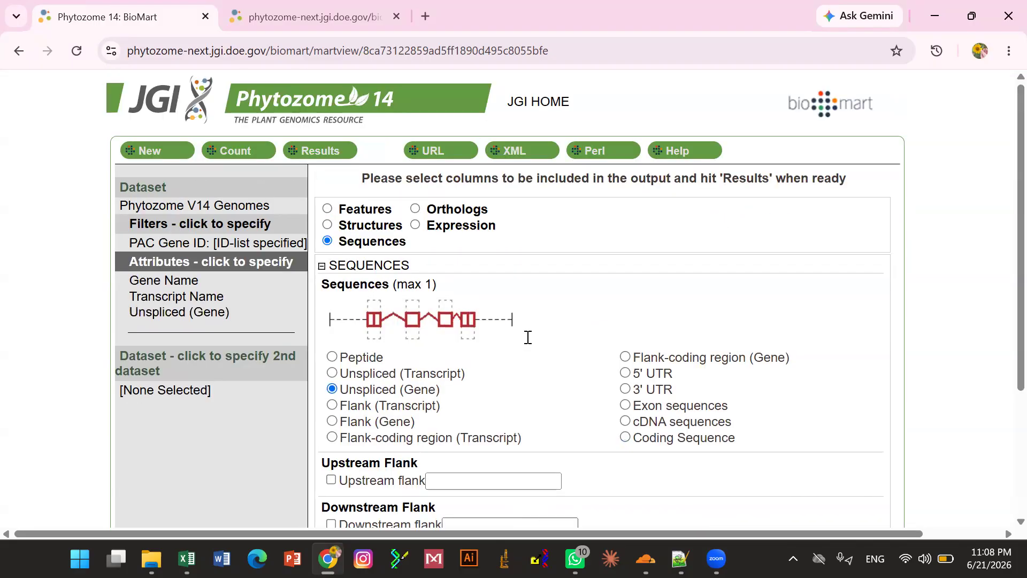
{"action": "left_click", "coordinate": [319, 152]}
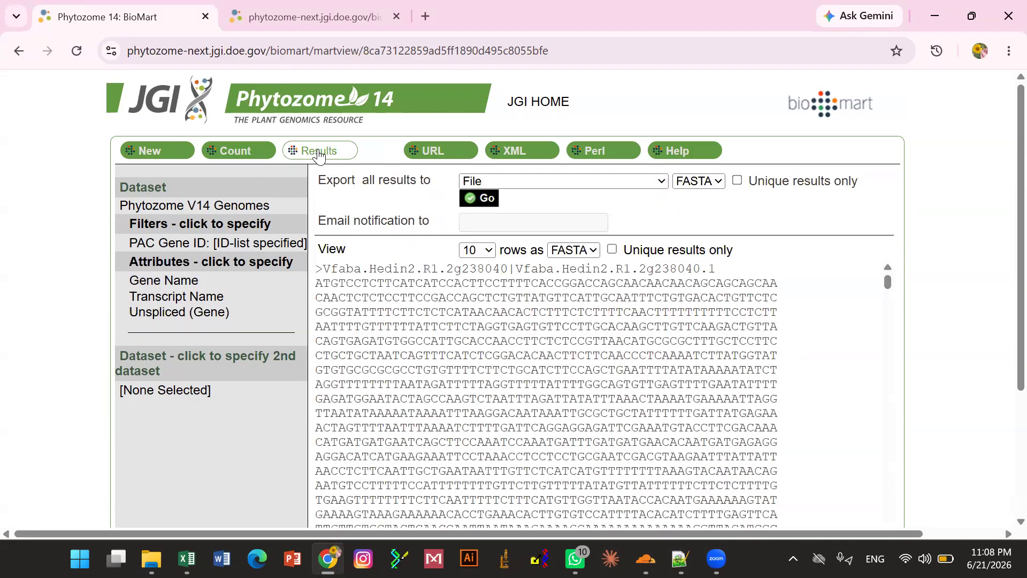
- Try to export all unspliced gene results to a FASTA text file and cancel the save
{"action": "left_click", "coordinate": [480, 201]}
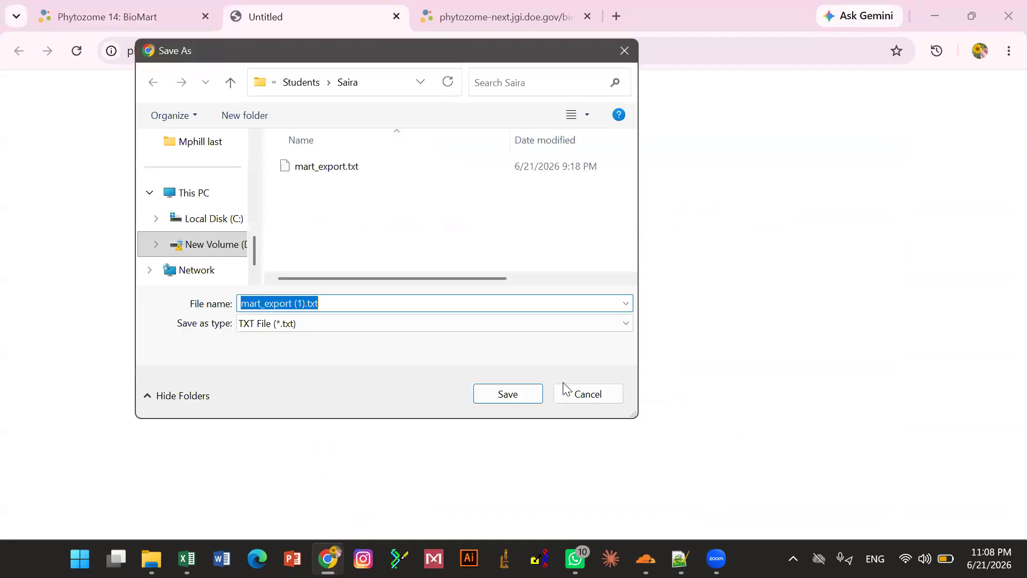
{"action": "left_click", "coordinate": [581, 394]}
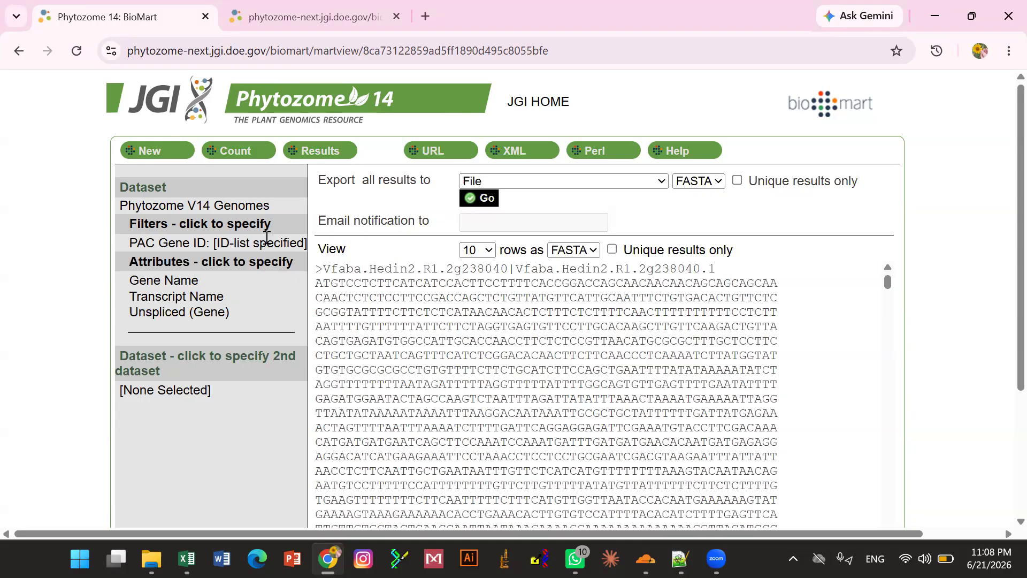
- Change the BioMart sequence attribute to Flank (Gene)
{"action": "left_click", "coordinate": [170, 265]}
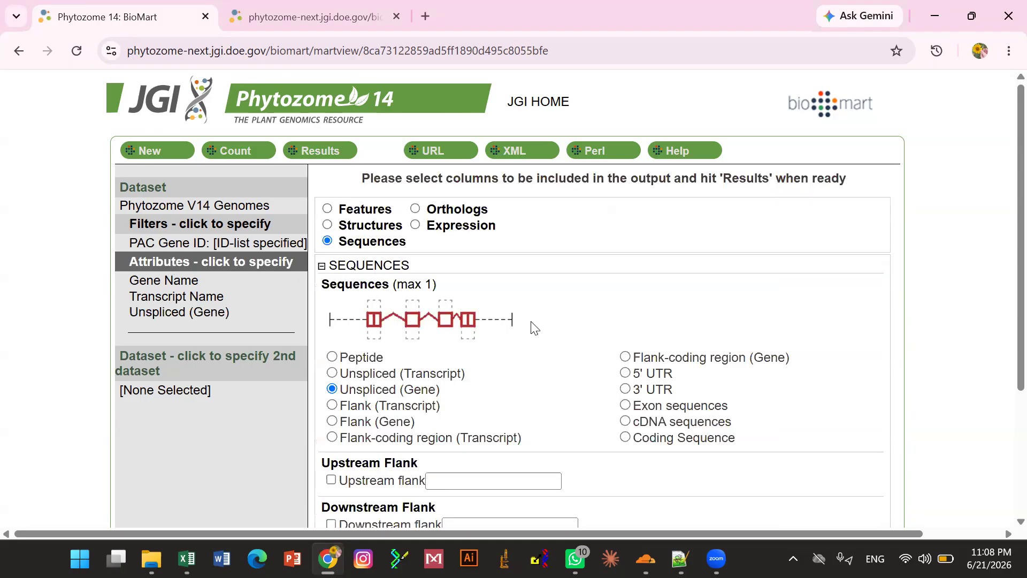
{"action": "scroll", "coordinate": [530, 328], "scroll_direction": "down", "scroll_amount": 2}
{"action": "scroll", "coordinate": [619, 336], "scroll_direction": "down", "scroll_amount": 2}
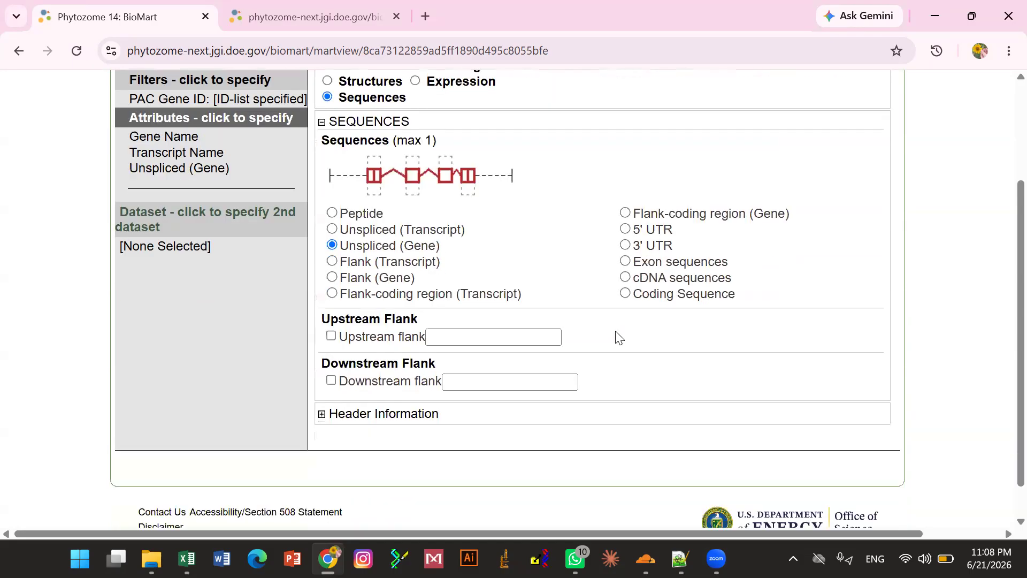
{"action": "scroll", "coordinate": [619, 336], "scroll_direction": "up", "scroll_amount": 1}
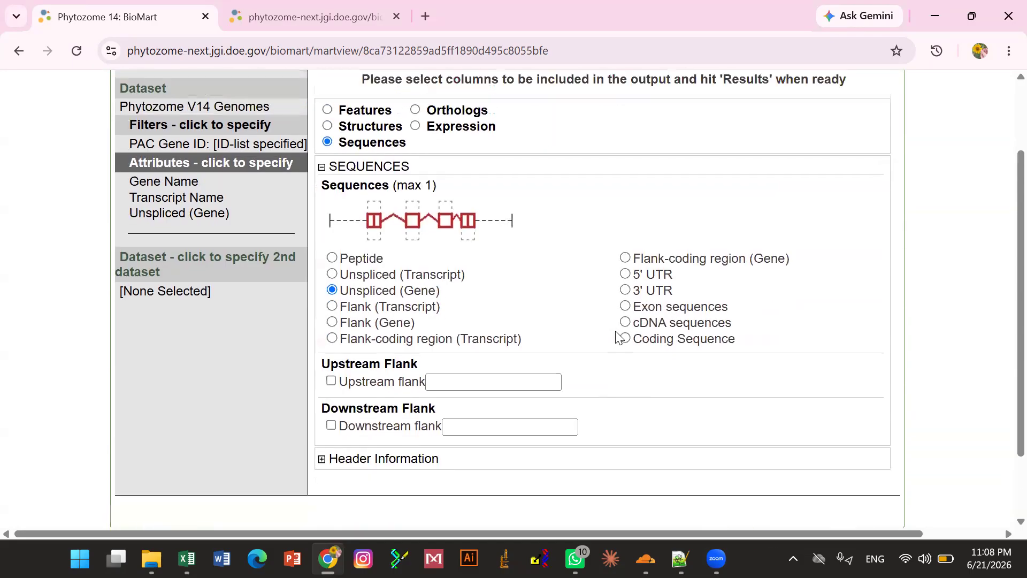
{"action": "left_click", "coordinate": [332, 322]}
{"action": "scroll", "coordinate": [543, 353], "scroll_direction": "down", "scroll_amount": 2}
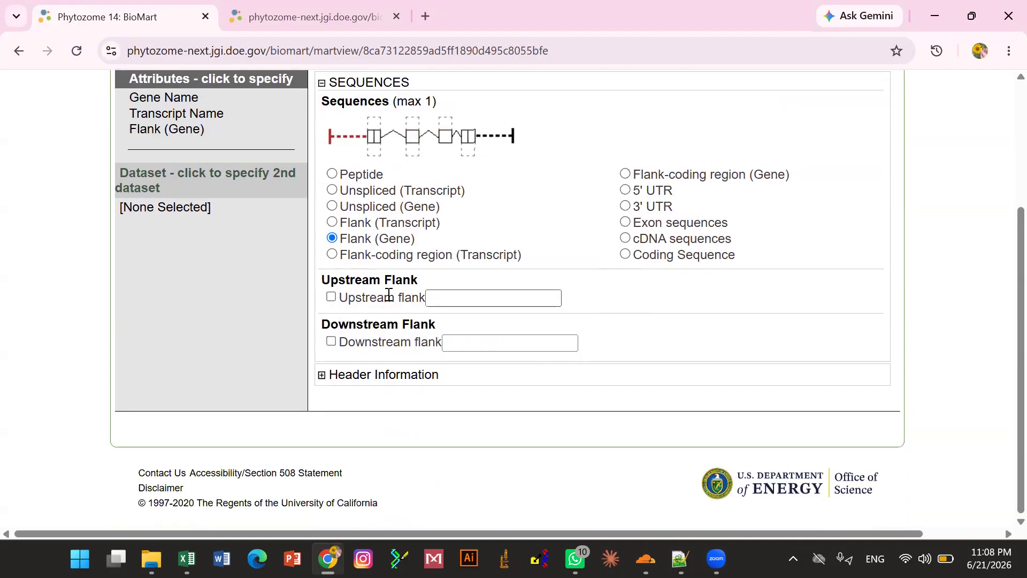
- Enable the upstream flank option with a length of 2000
{"action": "left_click", "coordinate": [445, 297]}
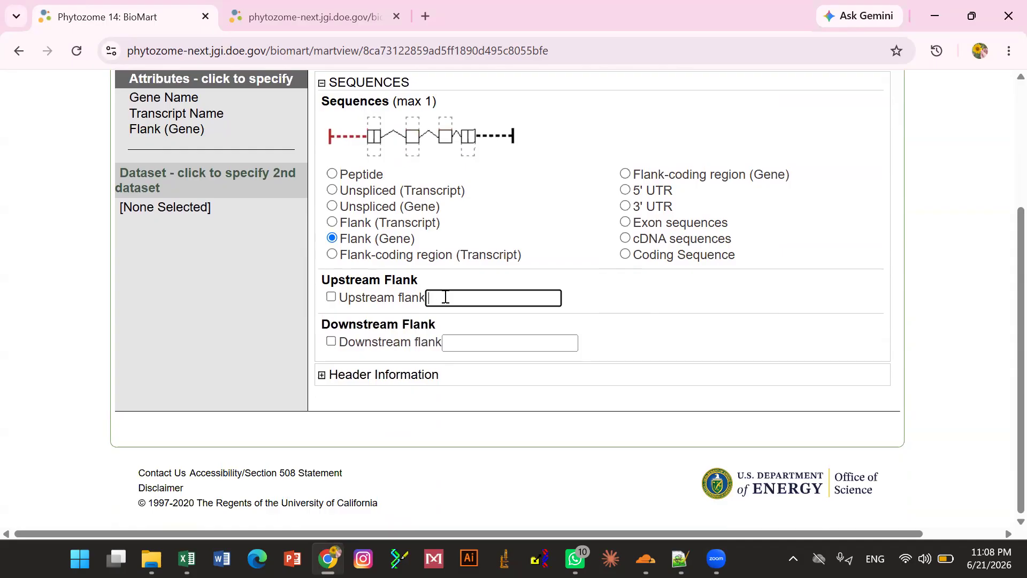
{"action": "type", "text": "2000"}
{"action": "left_click", "coordinate": [331, 298]}
{"action": "left_click", "coordinate": [331, 299]}
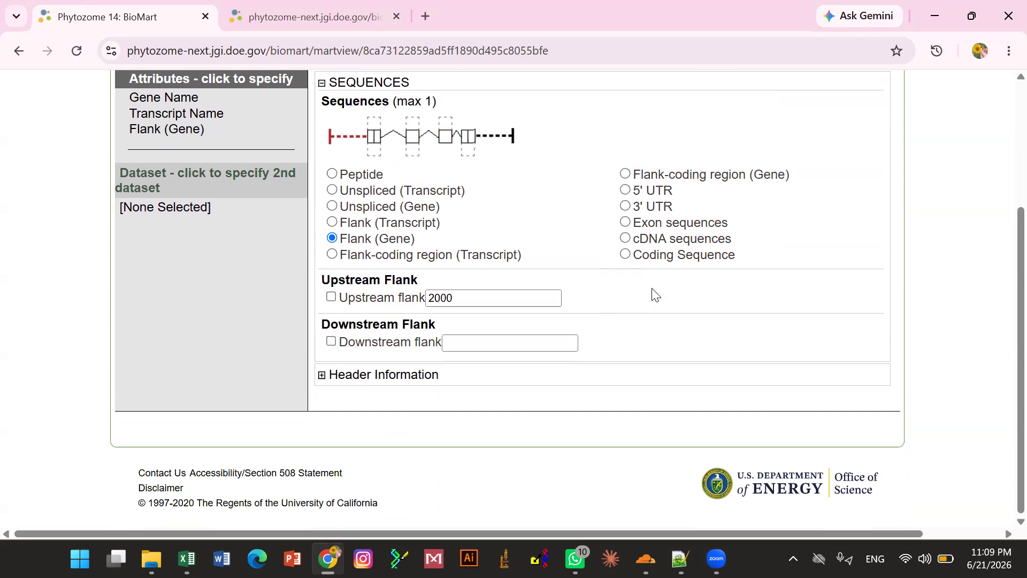
{"action": "left_click", "coordinate": [332, 298]}
{"action": "scroll", "coordinate": [520, 291], "scroll_direction": "up", "scroll_amount": 4}
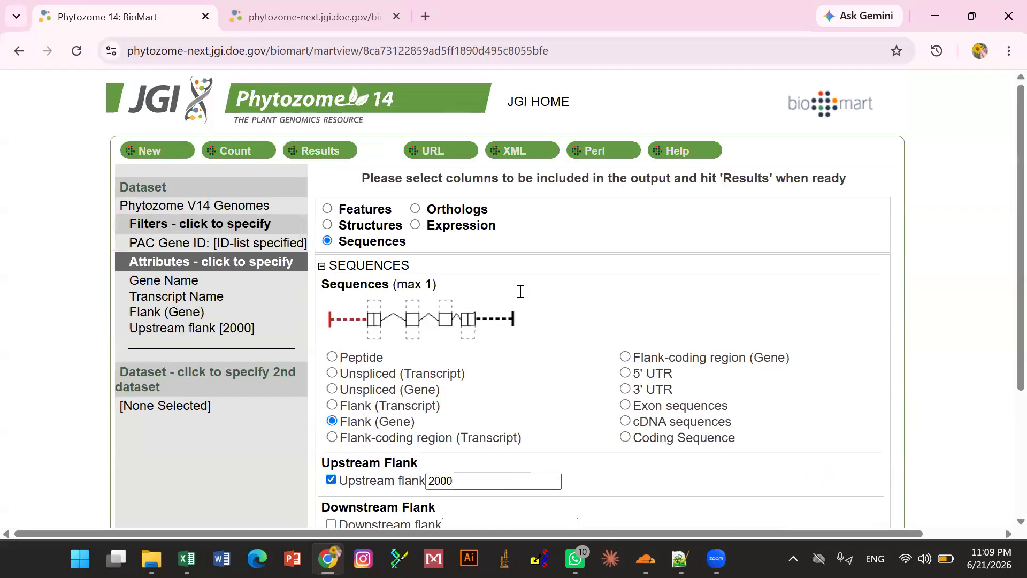
- Display the upstream flank results and export them all as FASTA to the file mart_export (1).txt
{"action": "left_click", "coordinate": [335, 156]}
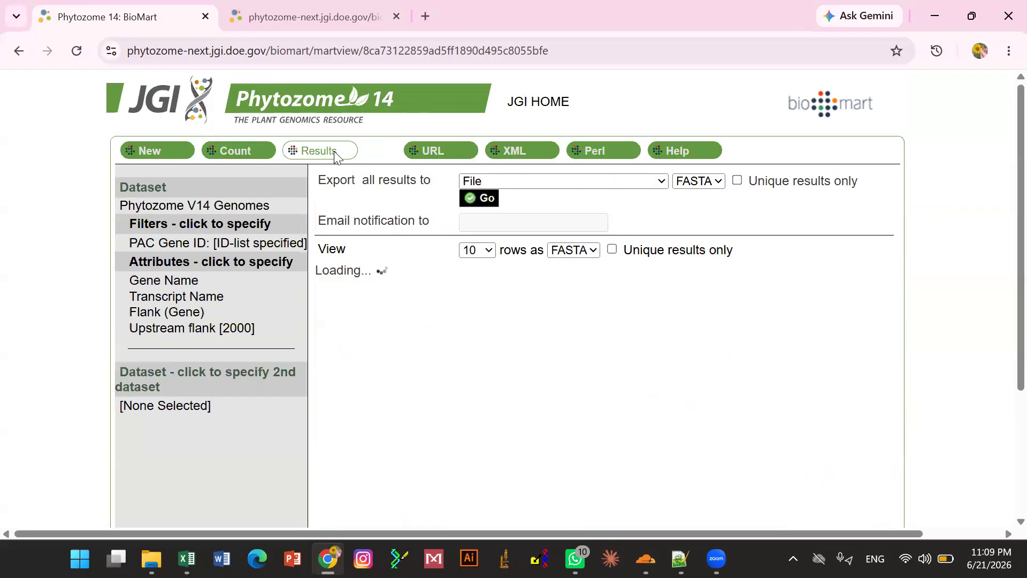
{"action": "left_click", "coordinate": [487, 201]}
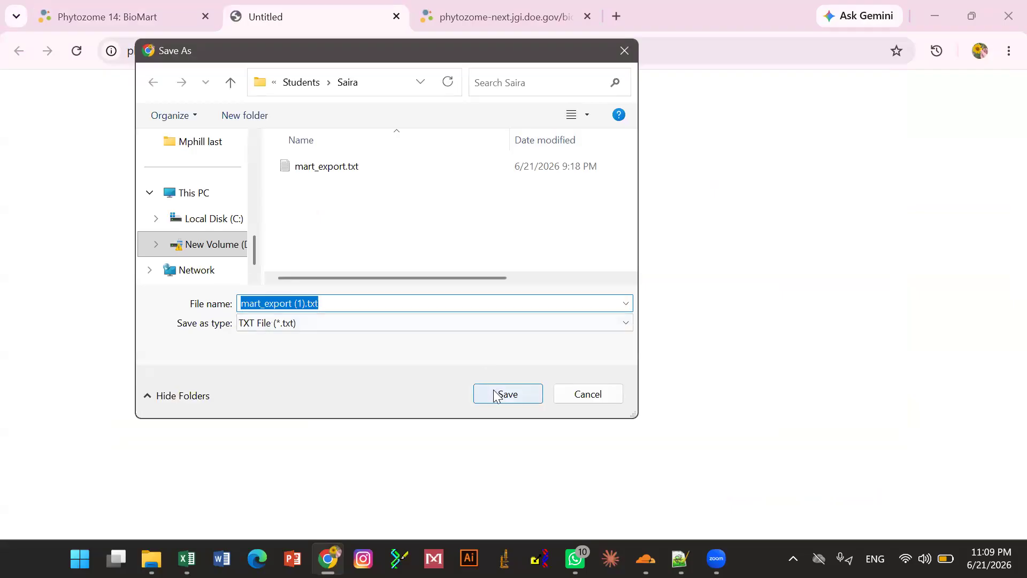
{"action": "left_click", "coordinate": [495, 394]}
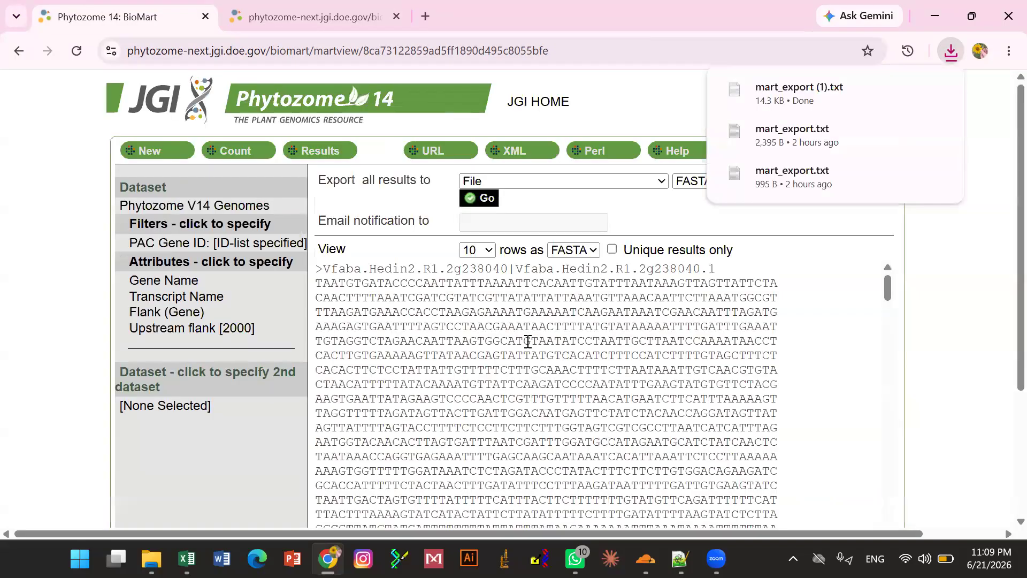
{"action": "scroll", "coordinate": [527, 342], "scroll_direction": "down", "scroll_amount": 1}
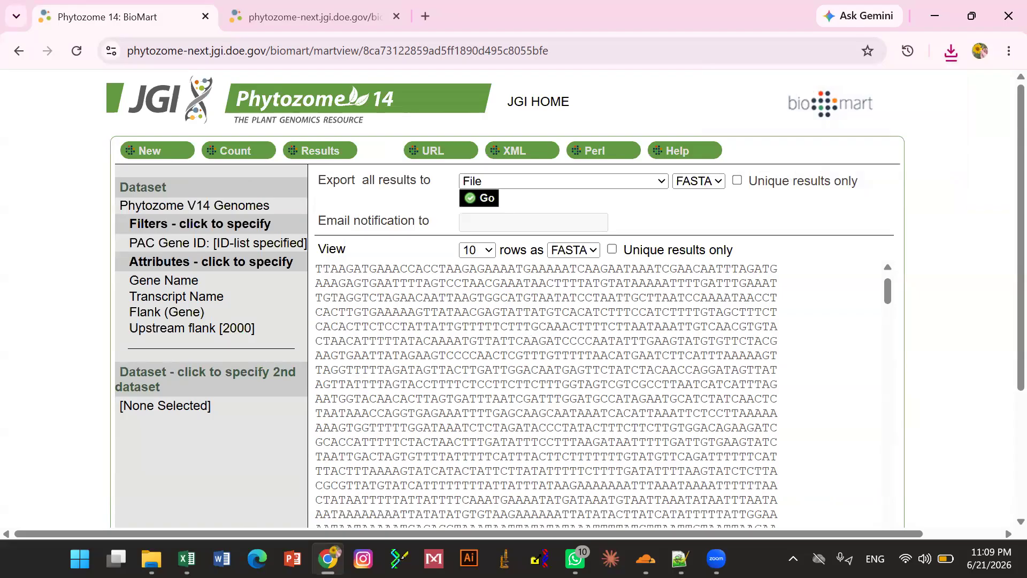
- Glance at Table 1 in Excel, return to Chrome, and switch the BioMart attributes to Features with its list expanded
{"action": "key", "text": "alt+Tab"}
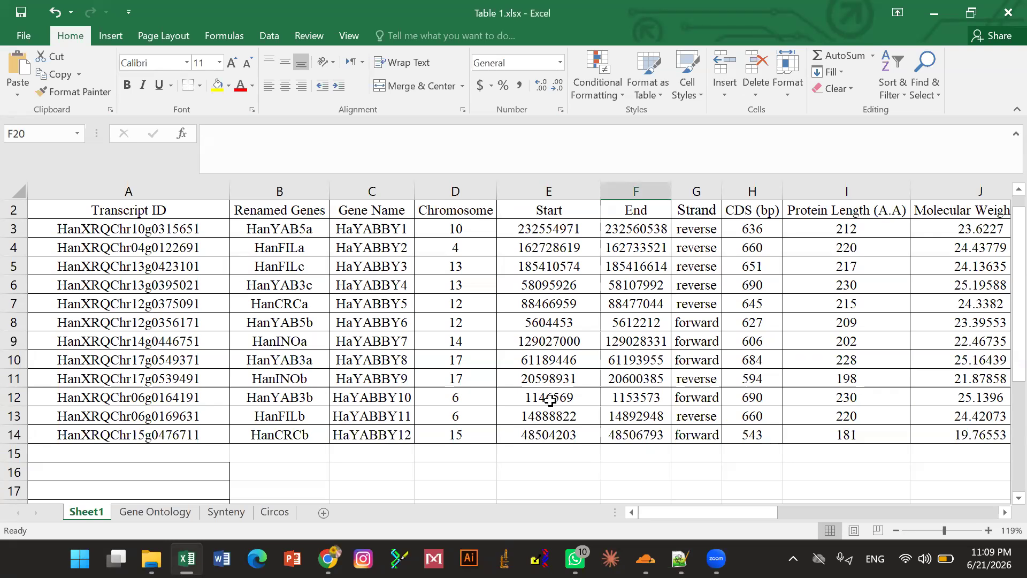
{"action": "key", "text": "alt+Tab"}
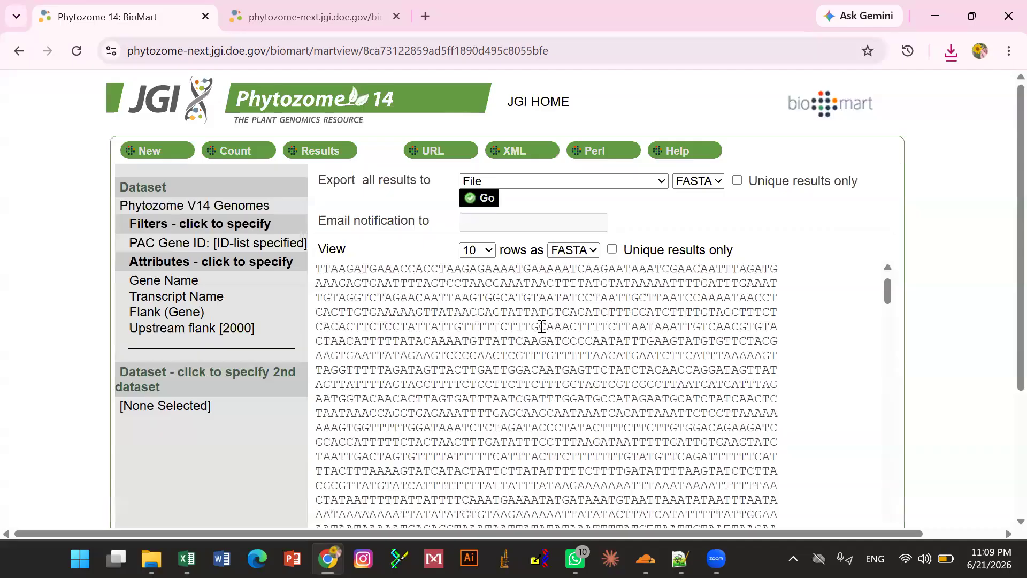
{"action": "left_click", "coordinate": [182, 266]}
{"action": "left_click", "coordinate": [327, 209]}
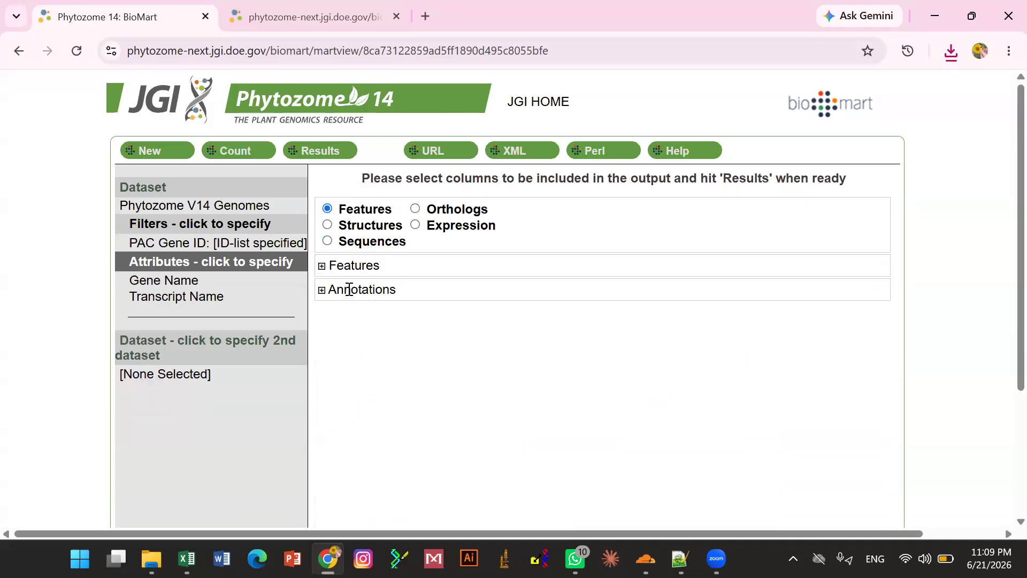
{"action": "left_click", "coordinate": [322, 266]}
{"action": "scroll", "coordinate": [415, 289], "scroll_direction": "down", "scroll_amount": 3}
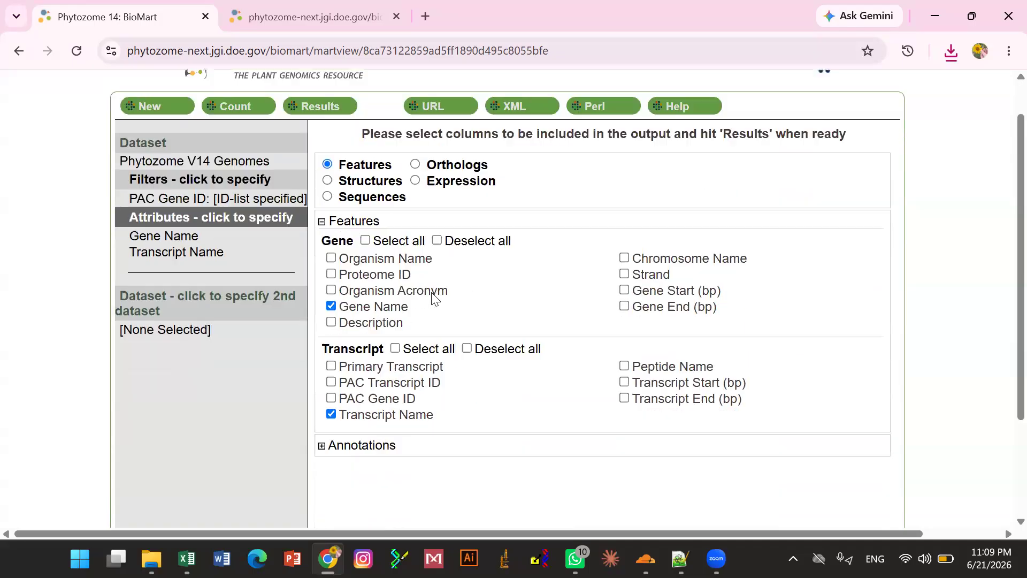
{"action": "scroll", "coordinate": [431, 293], "scroll_direction": "up", "scroll_amount": 1}
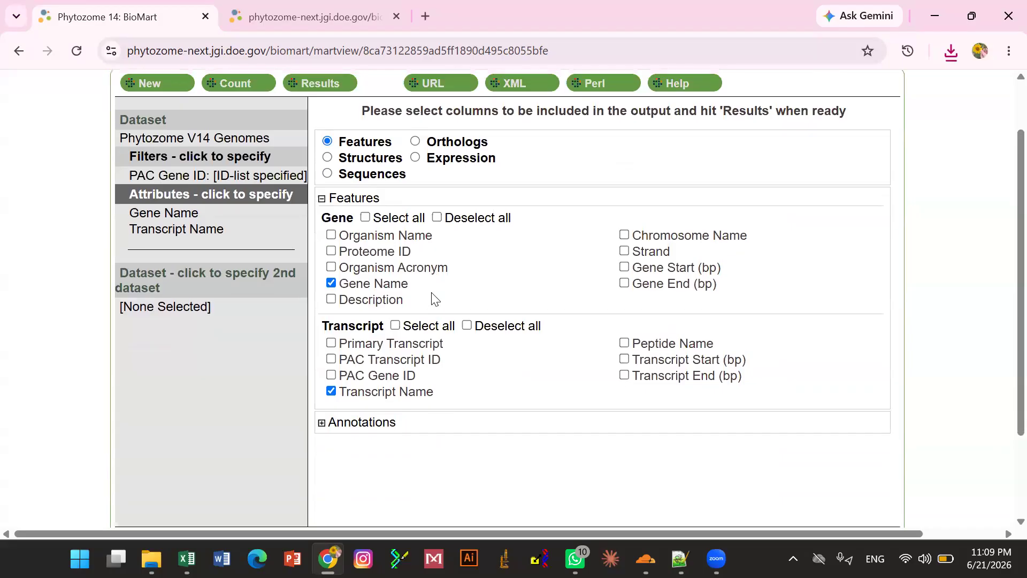
- Add Chromosome Name, Strand, Gene Start (bp) and Gene End (bp) to the attributes, remove Transcript Name, and display the results
{"action": "left_click", "coordinate": [624, 236]}
{"action": "left_click", "coordinate": [624, 251]}
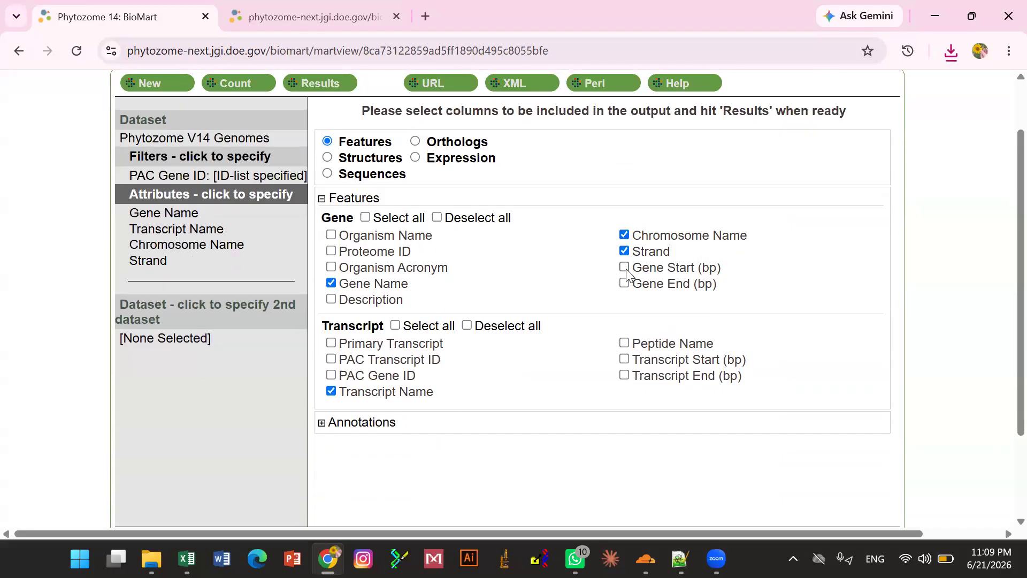
{"action": "left_click", "coordinate": [625, 268]}
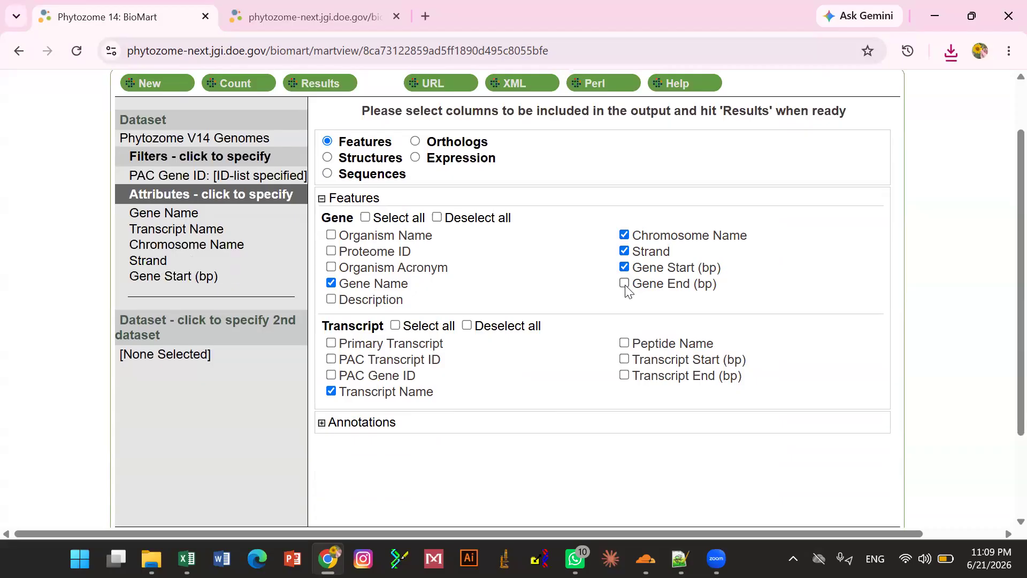
{"action": "left_click", "coordinate": [625, 285]}
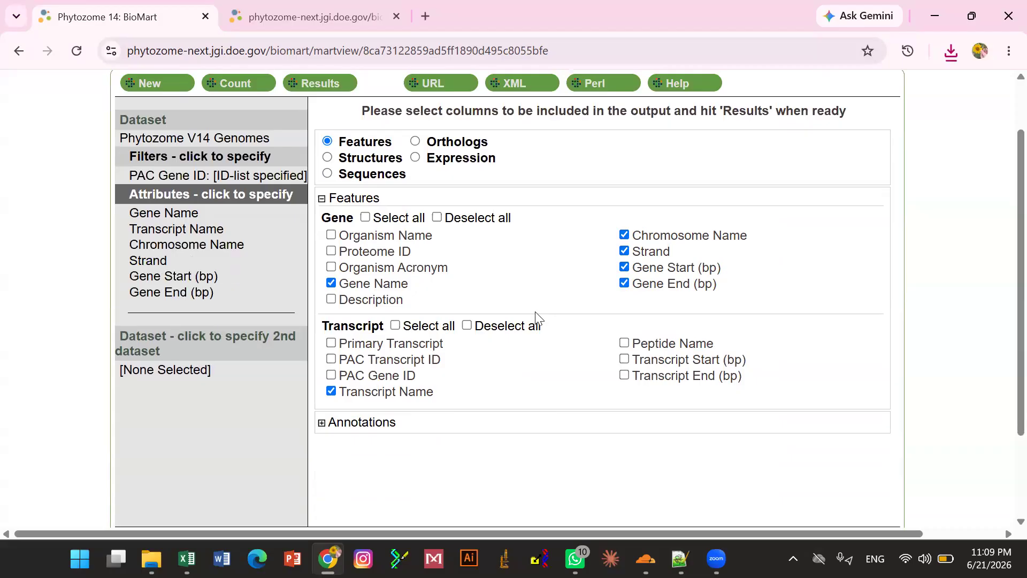
{"action": "left_click", "coordinate": [331, 391]}
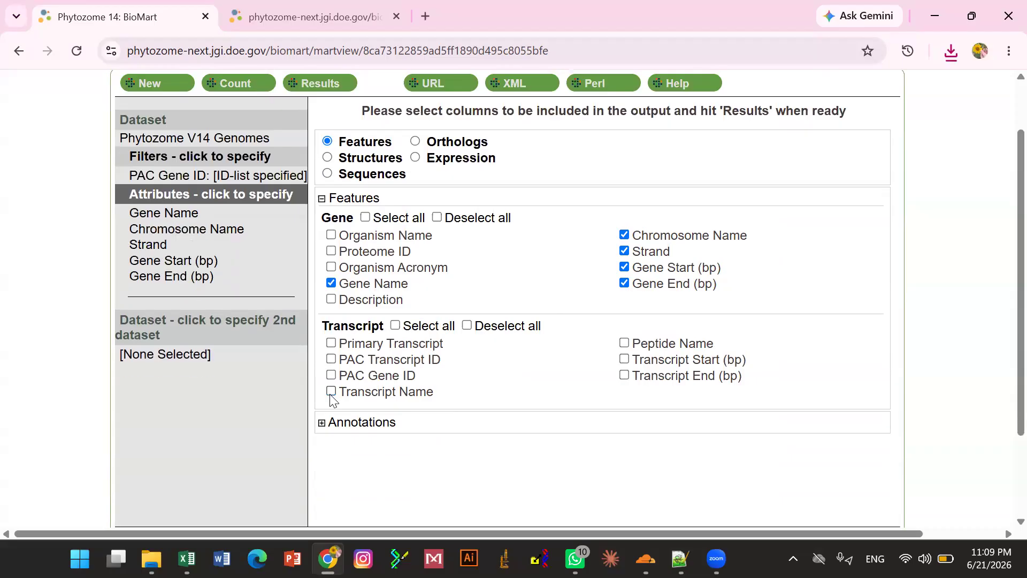
{"action": "scroll", "coordinate": [693, 266], "scroll_direction": "down", "scroll_amount": 1}
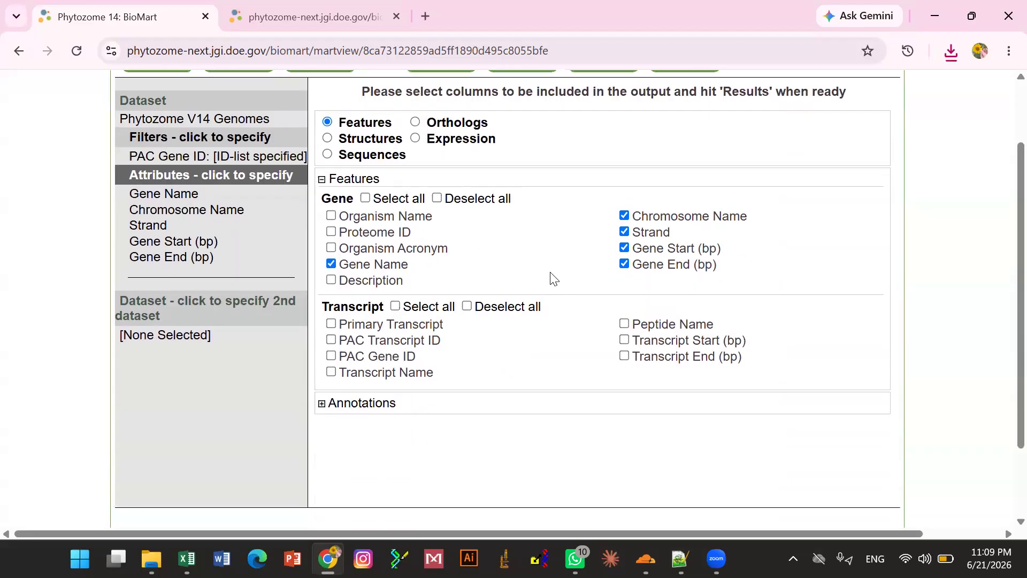
{"action": "scroll", "coordinate": [553, 278], "scroll_direction": "up", "scroll_amount": 3}
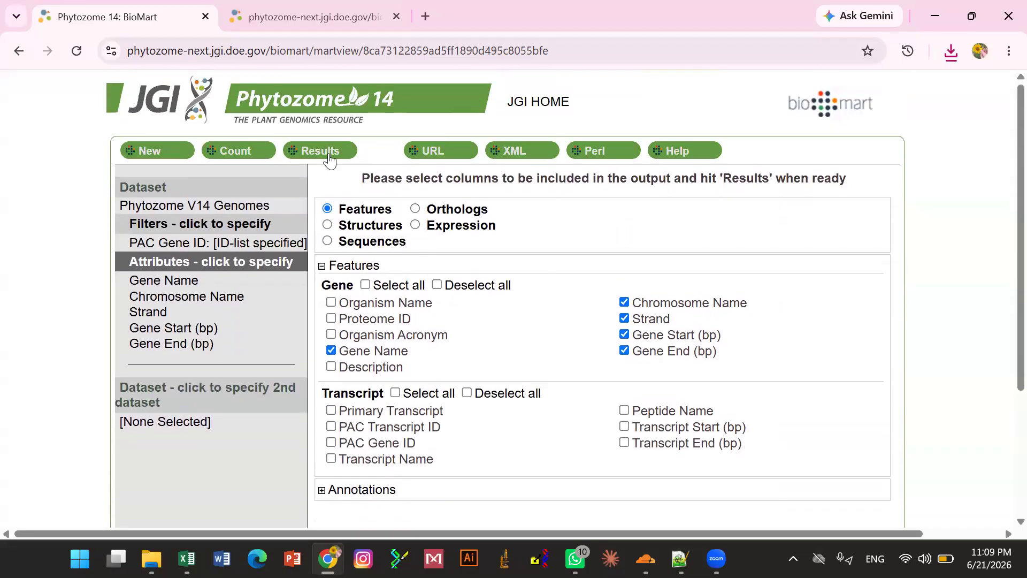
{"action": "left_click", "coordinate": [330, 152]}
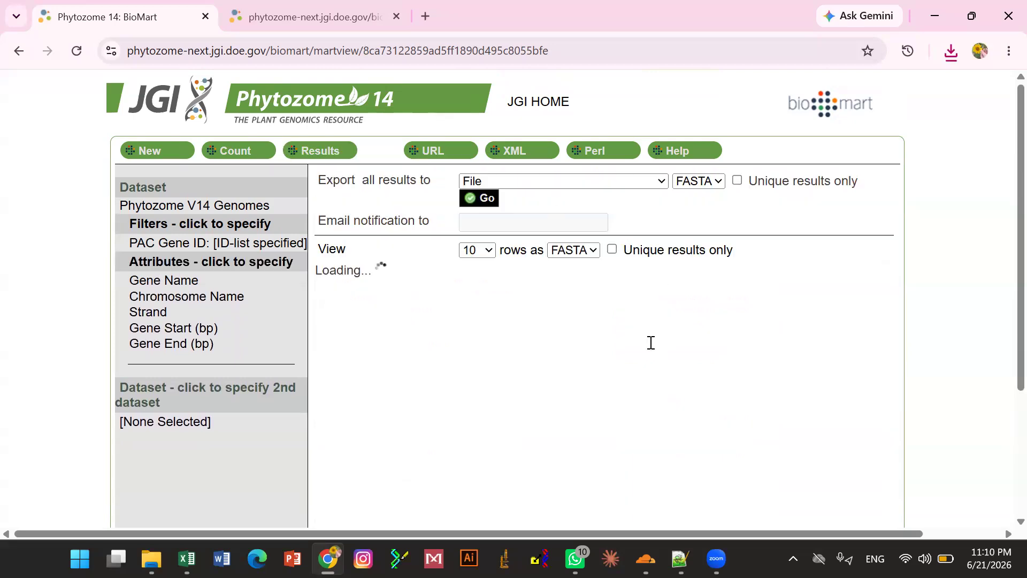
{"action": "scroll", "coordinate": [378, 279], "scroll_direction": "down", "scroll_amount": 1}
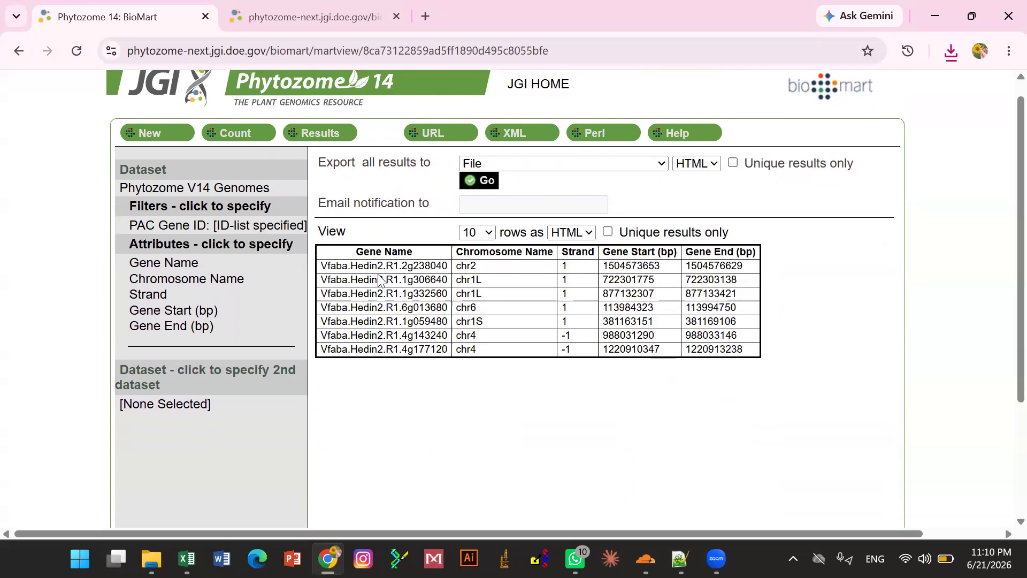
- Copy the whole gene location results table and paste it into a new Excel workbook at cell A1
{"action": "left_click_drag", "start_coordinate": [355, 251], "coordinate": [759, 362]}
{"action": "mouse_move", "coordinate": [187, 558]}
{"action": "left_click", "coordinate": [187, 535]}
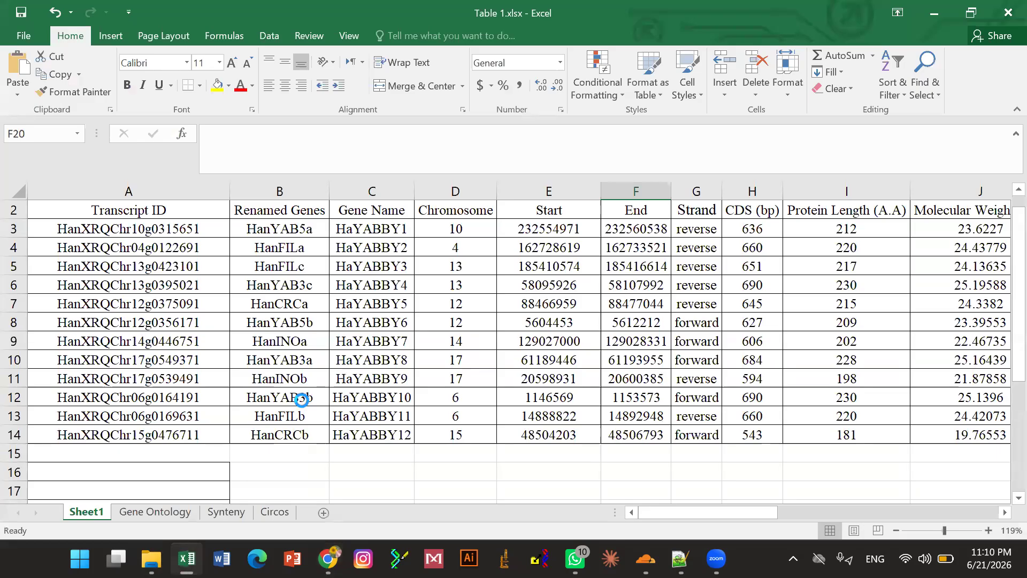
{"action": "key", "text": "ctrl+n"}
{"action": "key", "text": "ctrl+v"}
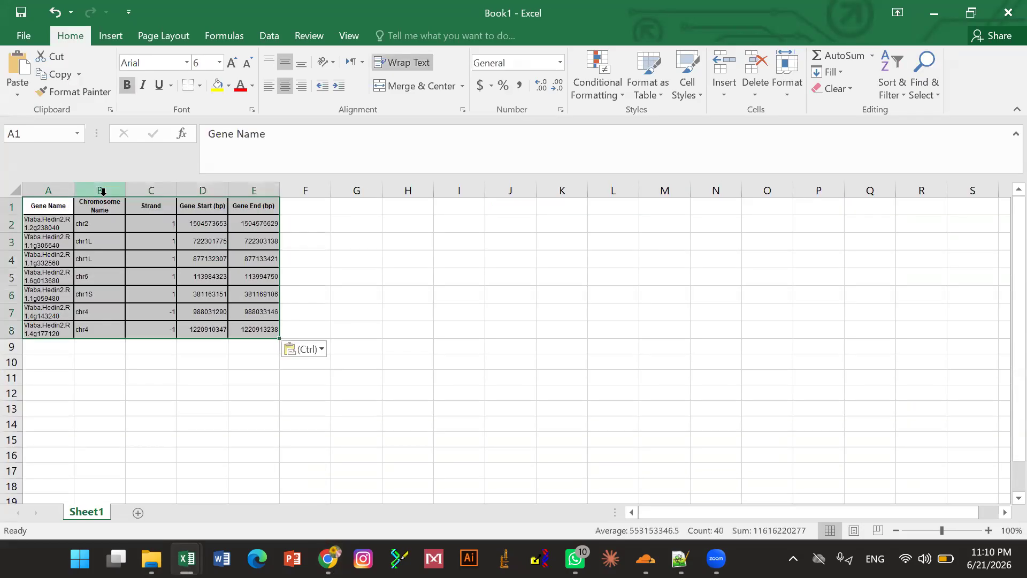
- Widen the Gene Name and Gene Start (bp) columns of the pasted table
{"action": "left_click_drag", "start_coordinate": [74, 189], "coordinate": [138, 189]}
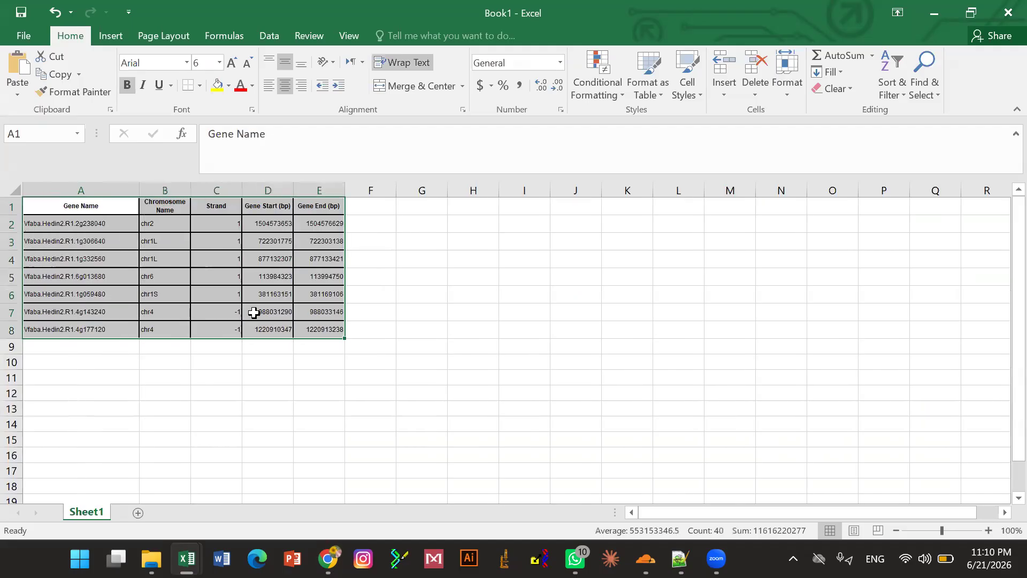
{"action": "left_click", "coordinate": [284, 375]}
{"action": "left_click_drag", "start_coordinate": [294, 190], "coordinate": [314, 191]}
- Switch to the Table 1 workbook and examine its columns from CDS length through Sub-Cellular Localization
{"action": "mouse_move", "coordinate": [188, 550]}
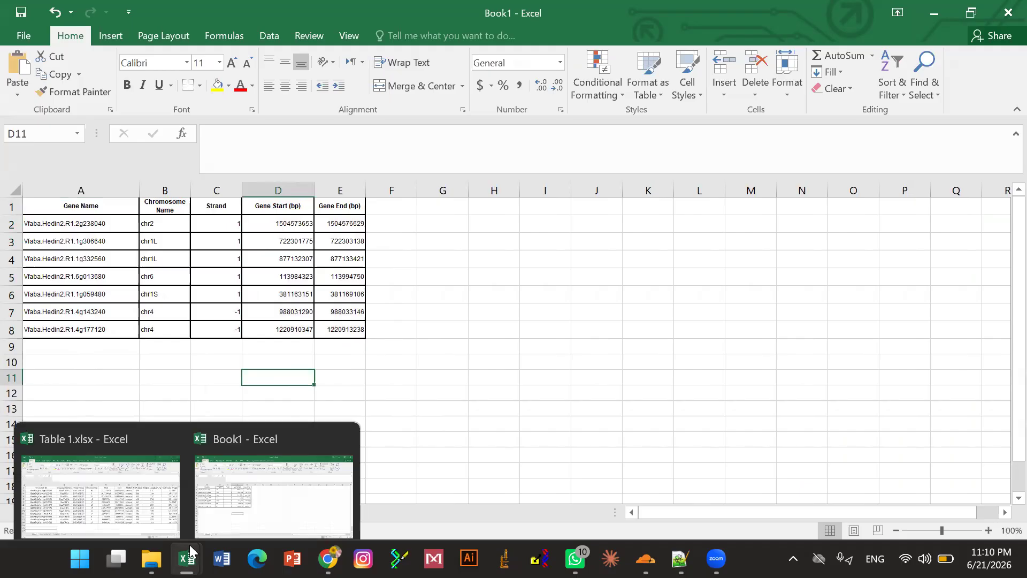
{"action": "left_click", "coordinate": [93, 466]}
{"action": "scroll", "coordinate": [642, 255], "scroll_direction": "right", "scroll_amount": 3}
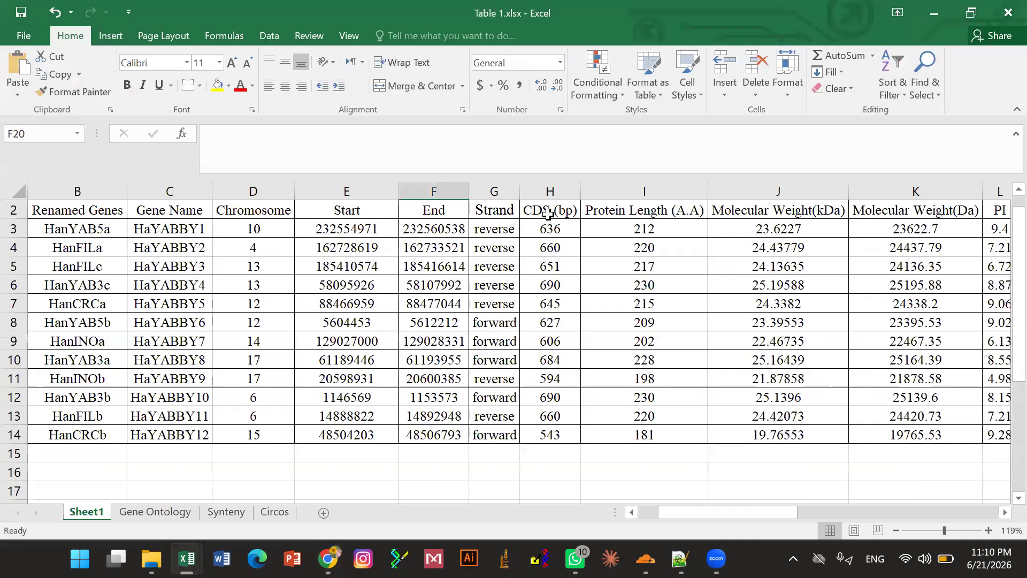
{"action": "scroll", "coordinate": [551, 378], "scroll_direction": "right", "scroll_amount": 1}
{"action": "scroll", "coordinate": [551, 379], "scroll_direction": "right", "scroll_amount": 4}
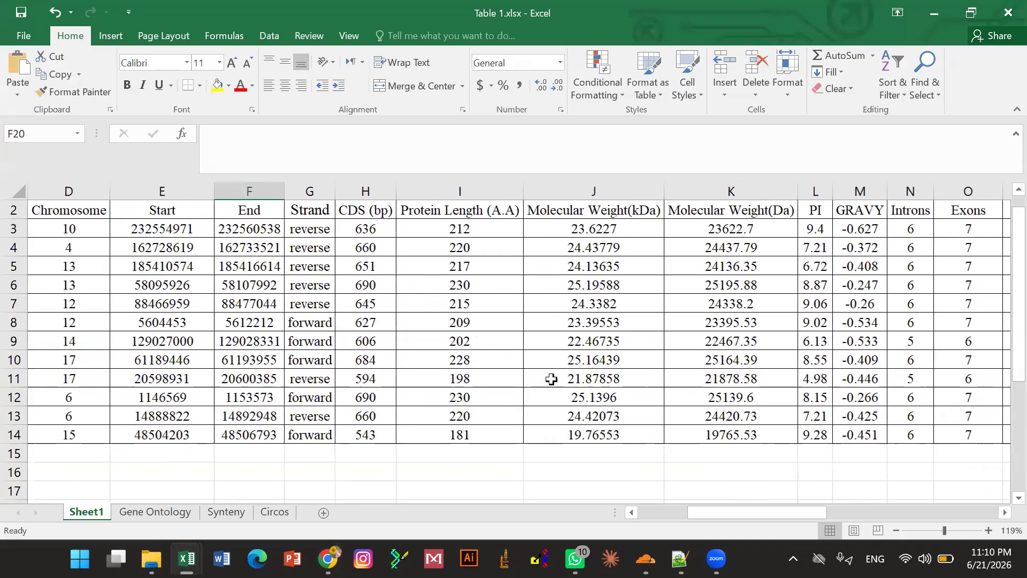
{"action": "scroll", "coordinate": [551, 379], "scroll_direction": "right", "scroll_amount": 1}
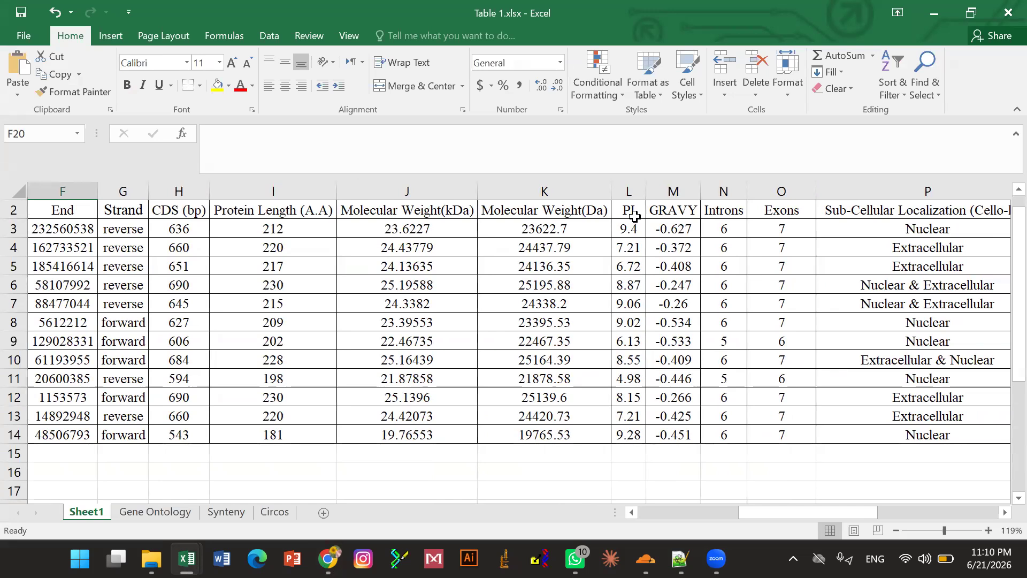
{"action": "scroll", "coordinate": [702, 252], "scroll_direction": "right", "scroll_amount": 2}
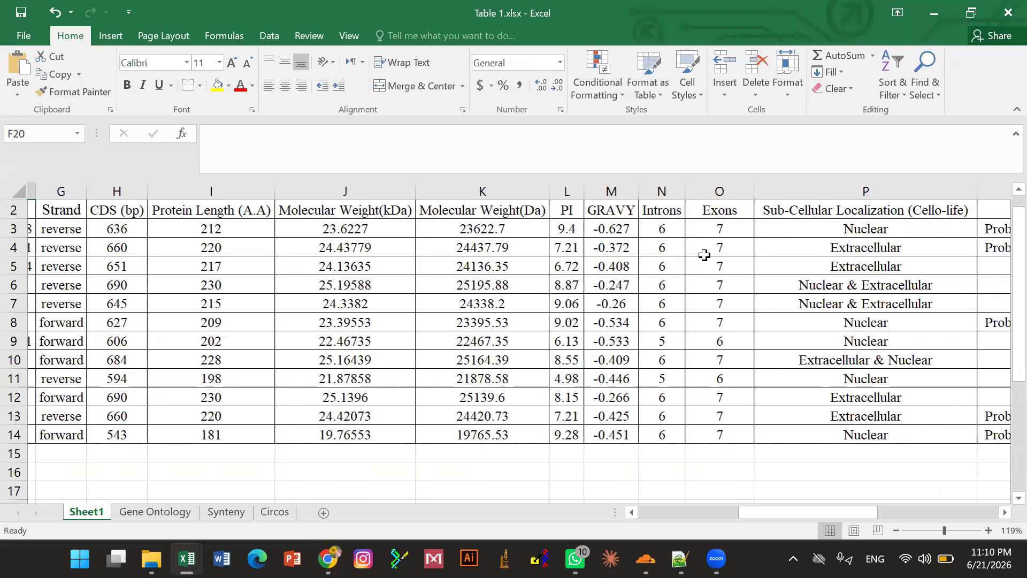
{"action": "scroll", "coordinate": [704, 255], "scroll_direction": "right", "scroll_amount": 1}
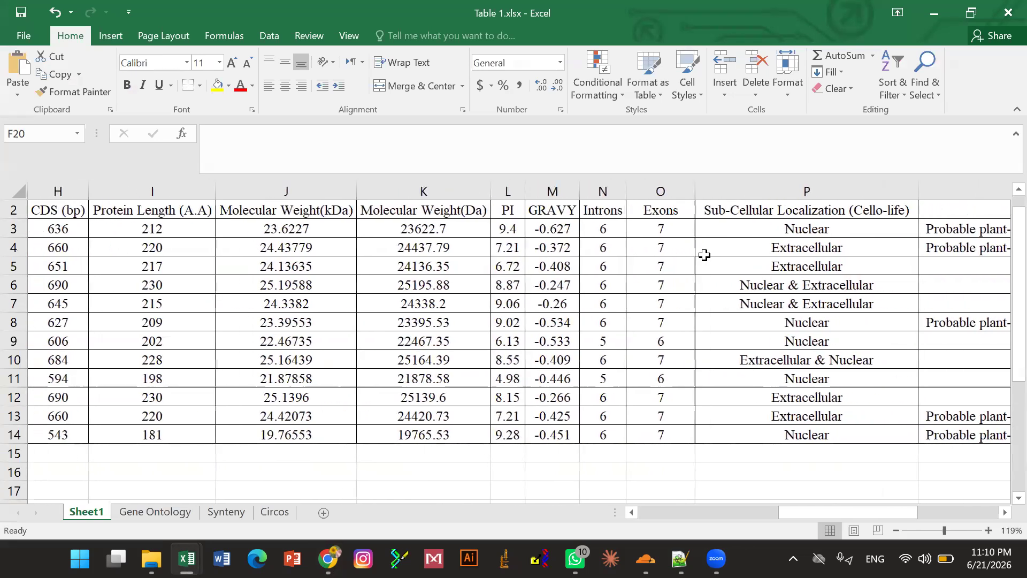
- Narrow the Protein Length (A.A) column and slightly widen the Introns column in the gene characteristics table
{"action": "scroll", "coordinate": [704, 254], "scroll_direction": "right", "scroll_amount": 3}
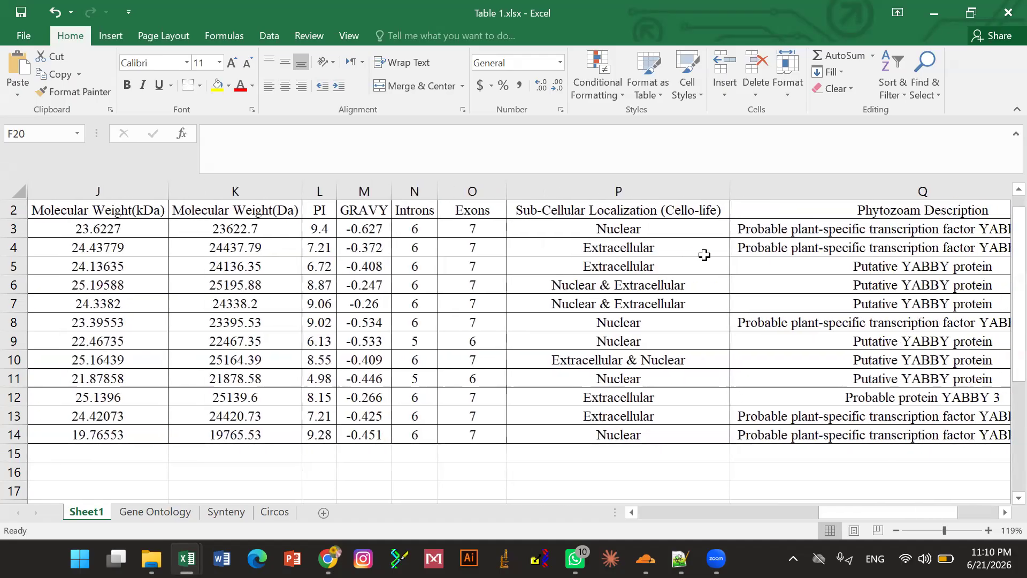
{"action": "scroll", "coordinate": [704, 255], "scroll_direction": "left", "scroll_amount": 5}
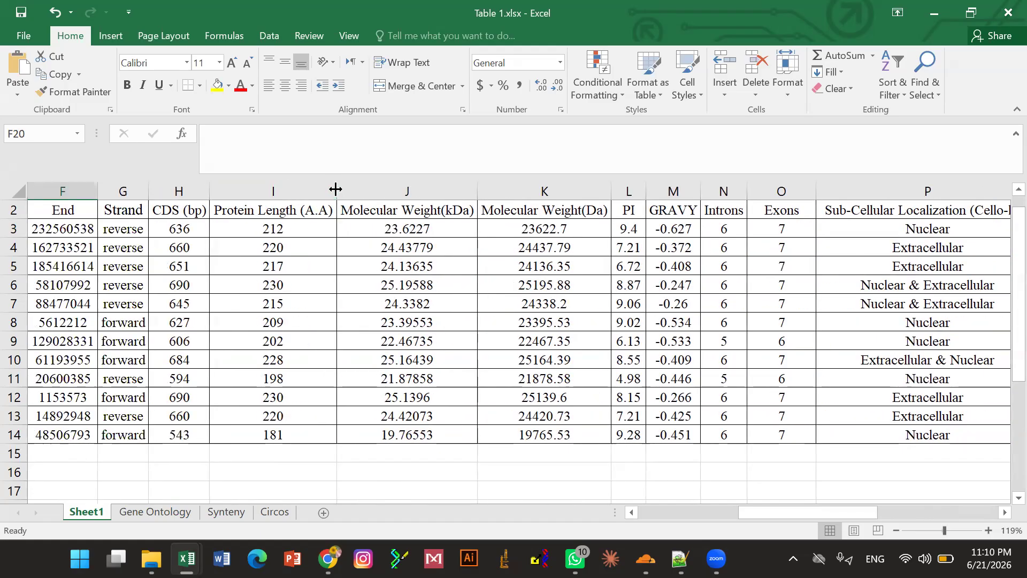
{"action": "left_click_drag", "start_coordinate": [335, 189], "coordinate": [315, 189]}
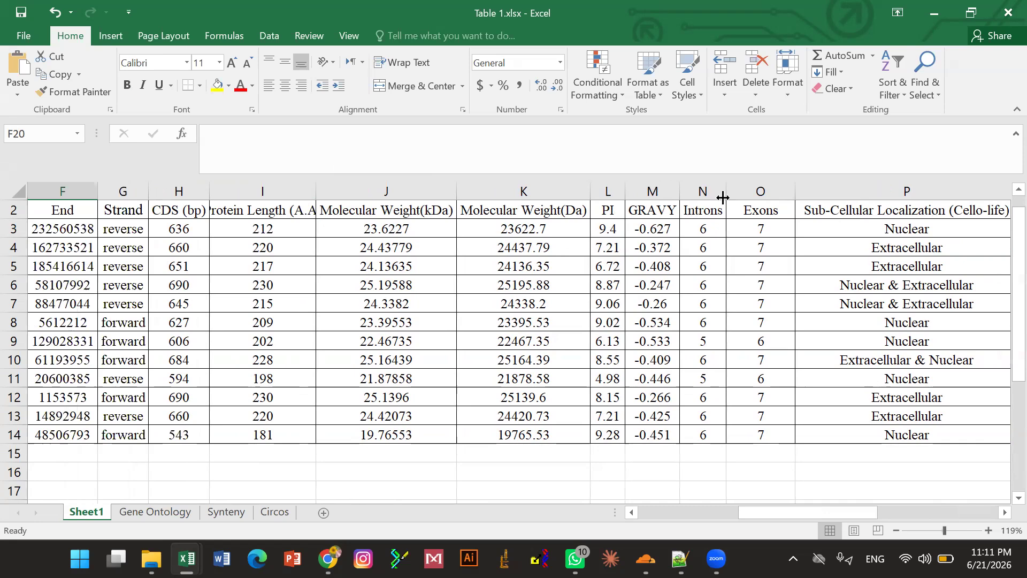
{"action": "left_click_drag", "start_coordinate": [722, 197], "coordinate": [735, 197]}
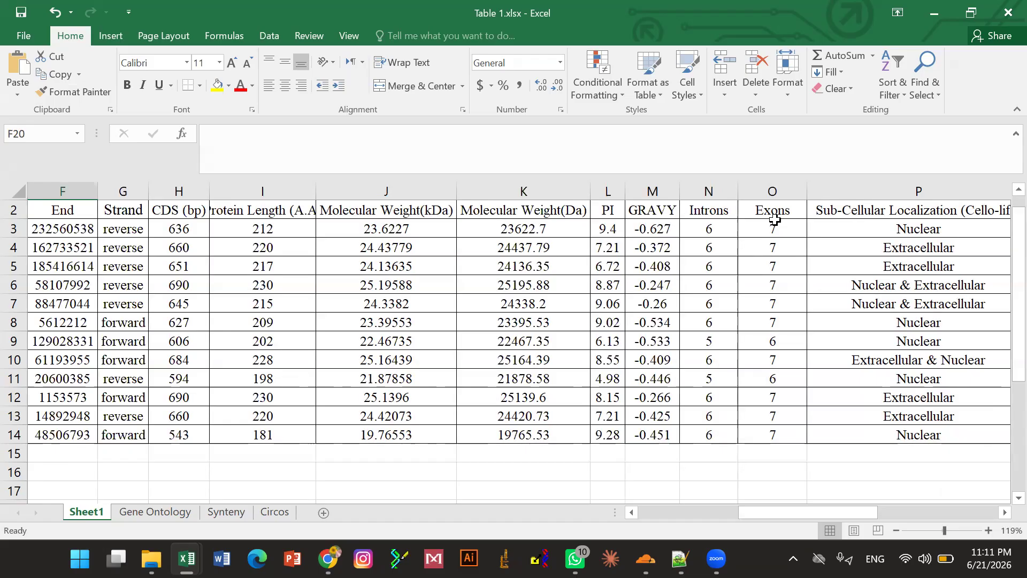
- Review the gene characteristics table's columns from Exons back to Transcript ID
{"action": "scroll", "coordinate": [774, 219], "scroll_direction": "left", "scroll_amount": 5}
{"action": "scroll", "coordinate": [844, 216], "scroll_direction": "right", "scroll_amount": 2}
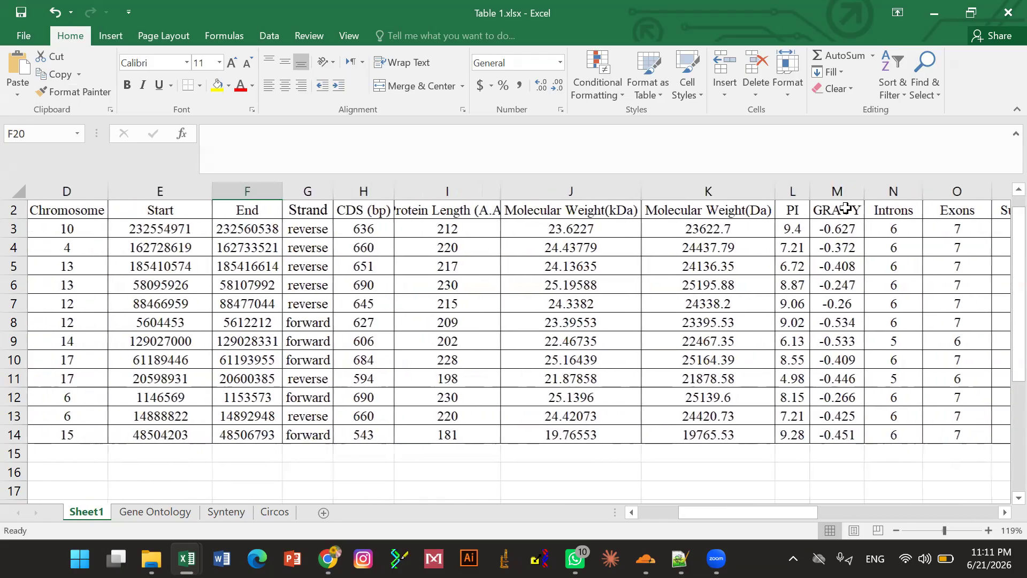
{"action": "scroll", "coordinate": [712, 306], "scroll_direction": "left", "scroll_amount": 3}
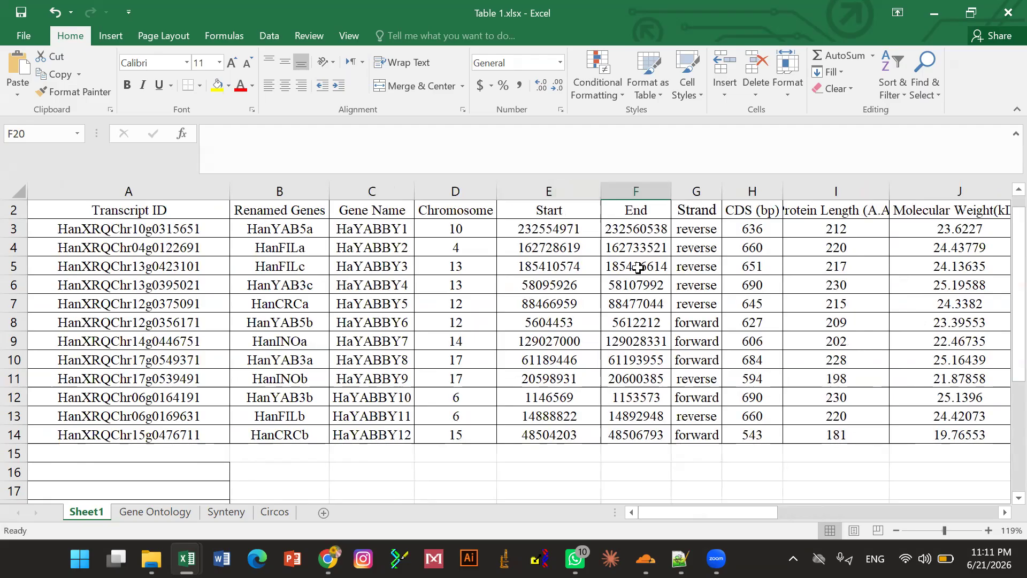
- Switch to the Phytozome BioMart results page in Chrome
{"action": "mouse_move", "coordinate": [327, 558]}
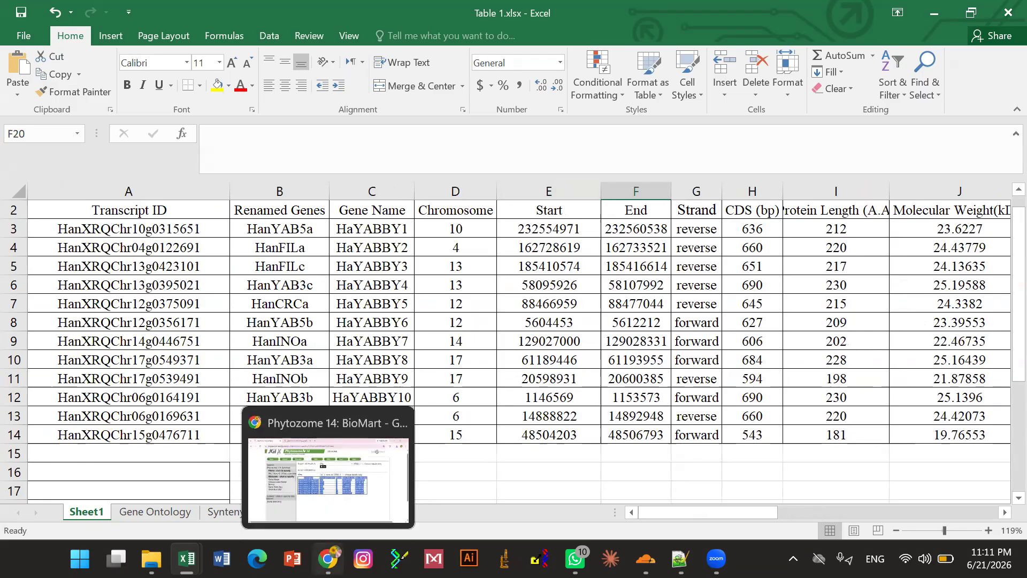